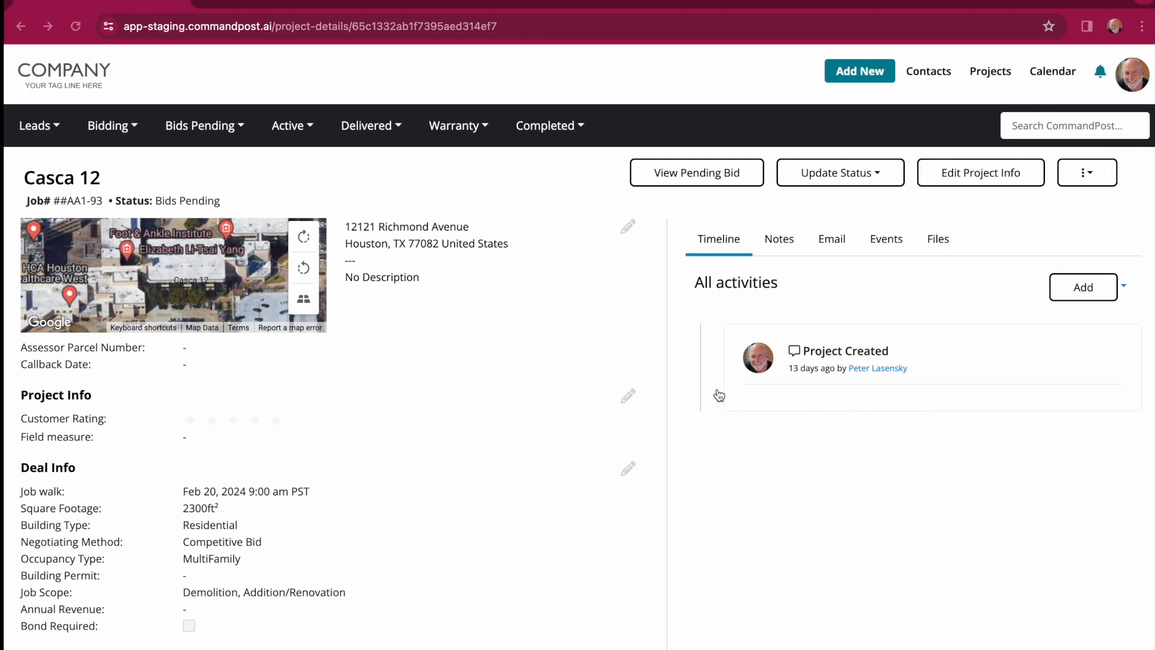
Review the Casca 12 project's information sections and look at its Edit Project form without changing anything
scroll(416, 398, down, 3)
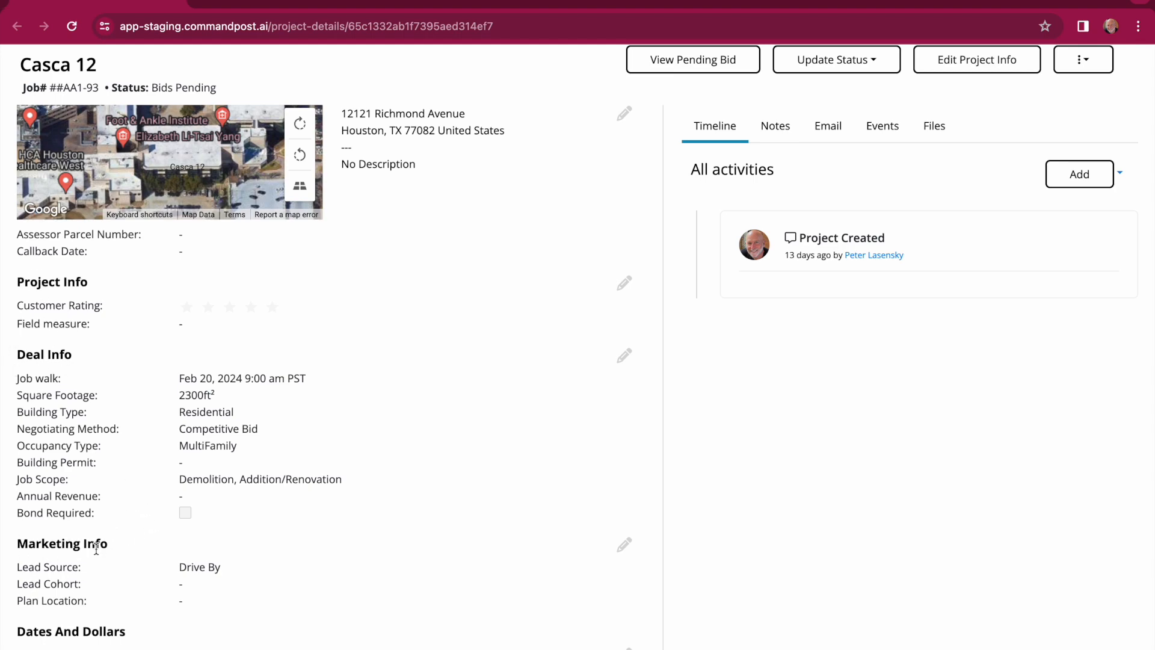
scroll(96, 549, down, 4)
scroll(117, 429, up, 6)
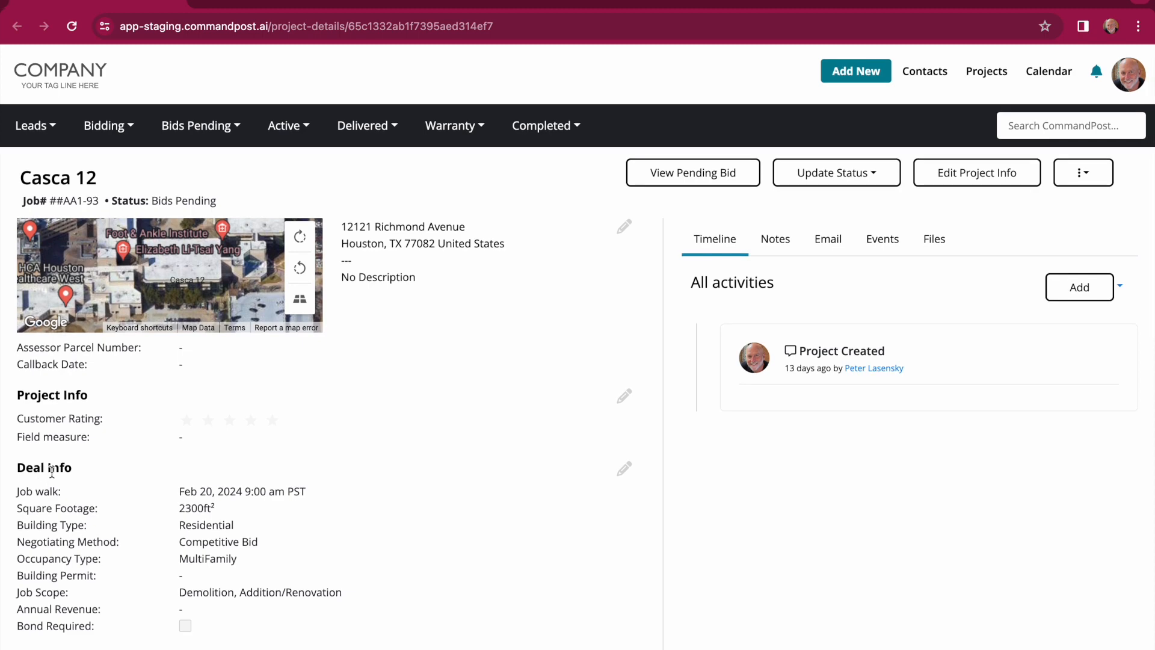
click(980, 174)
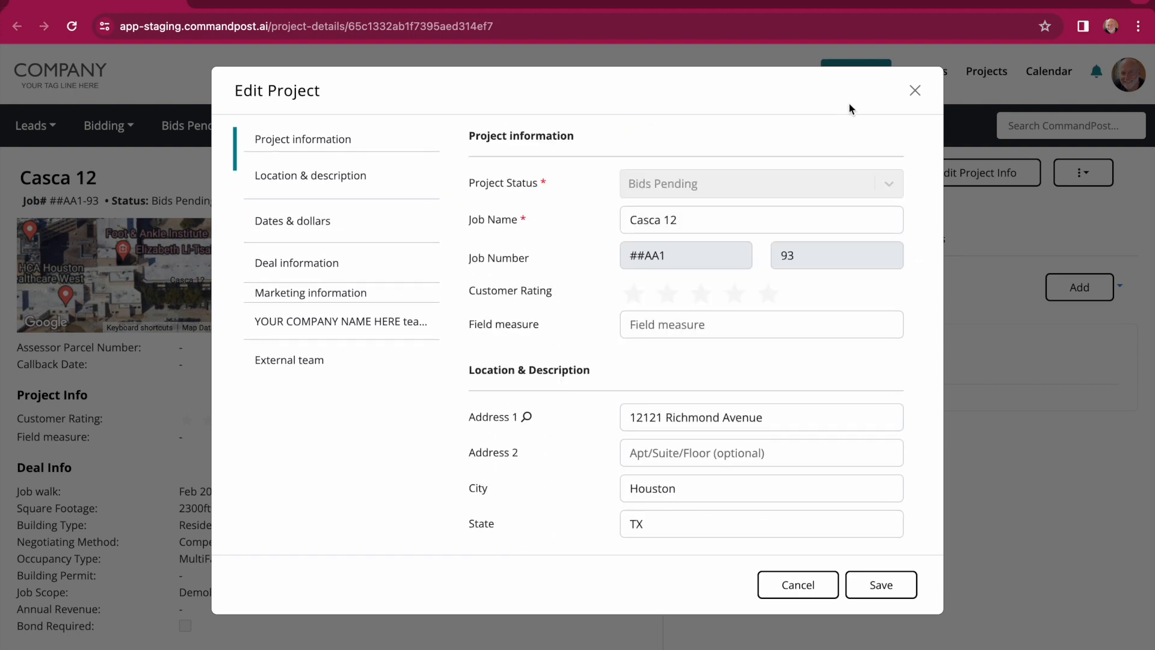
click(915, 91)
click(858, 73)
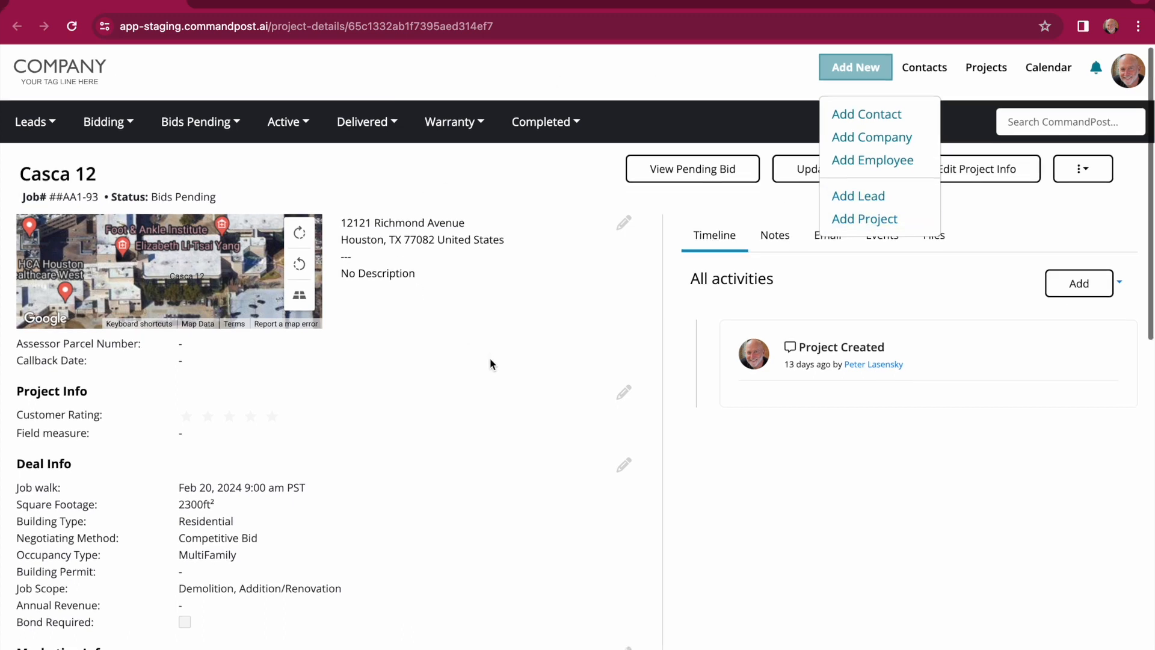
scroll(491, 364, down, 1)
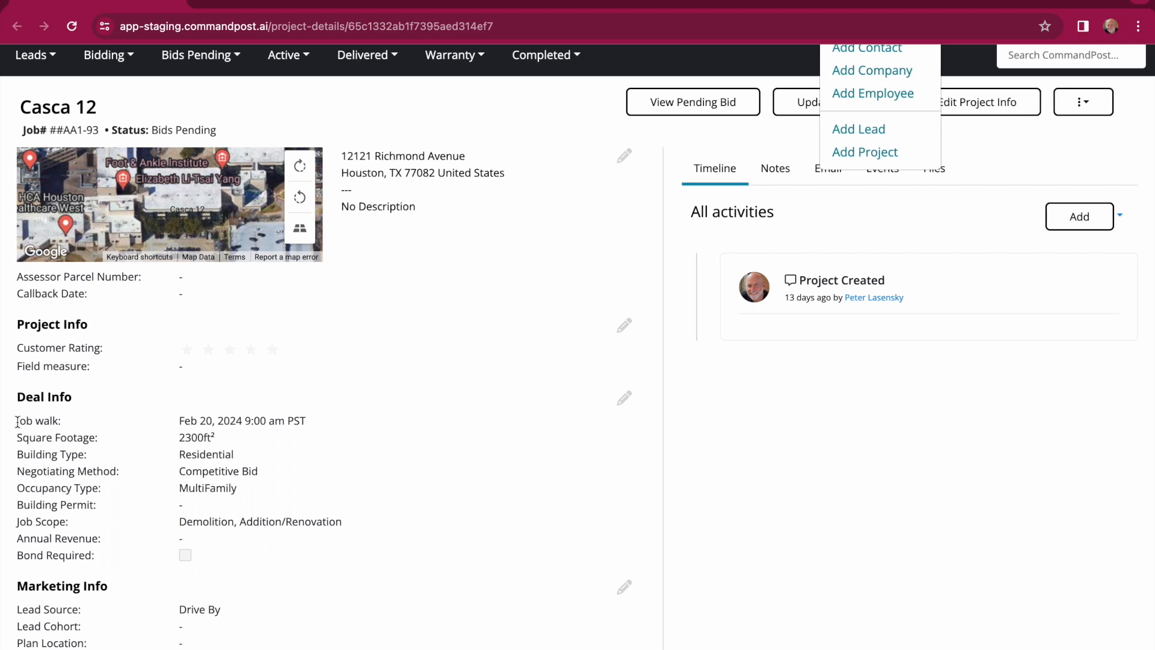
scroll(461, 436, up, 1)
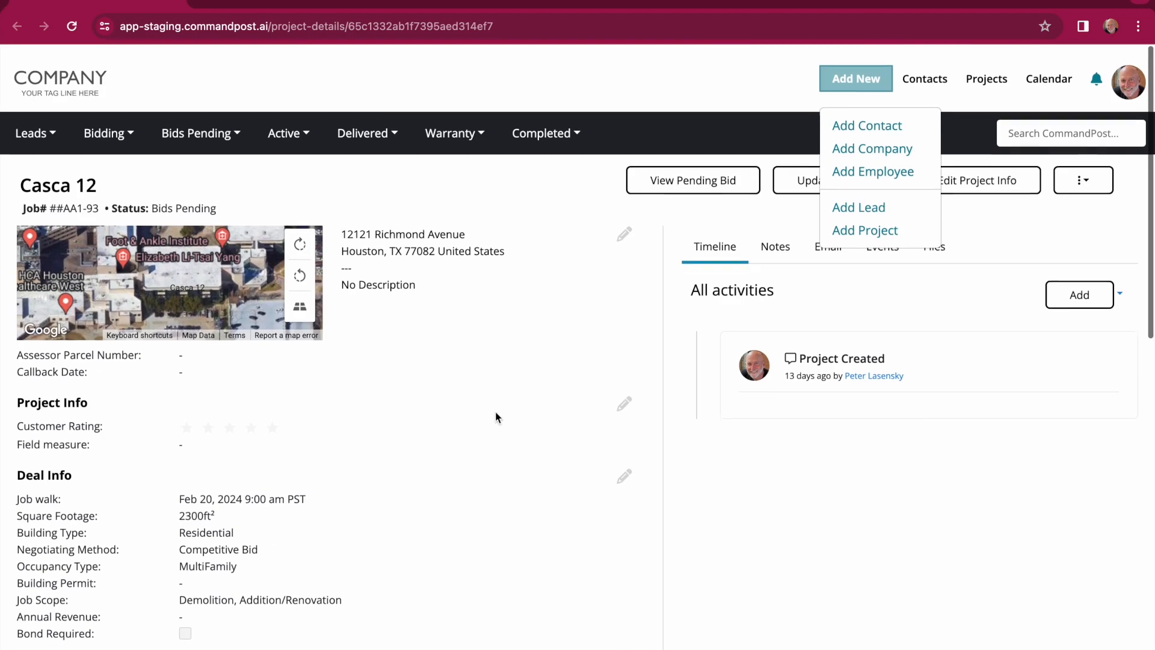
click(592, 172)
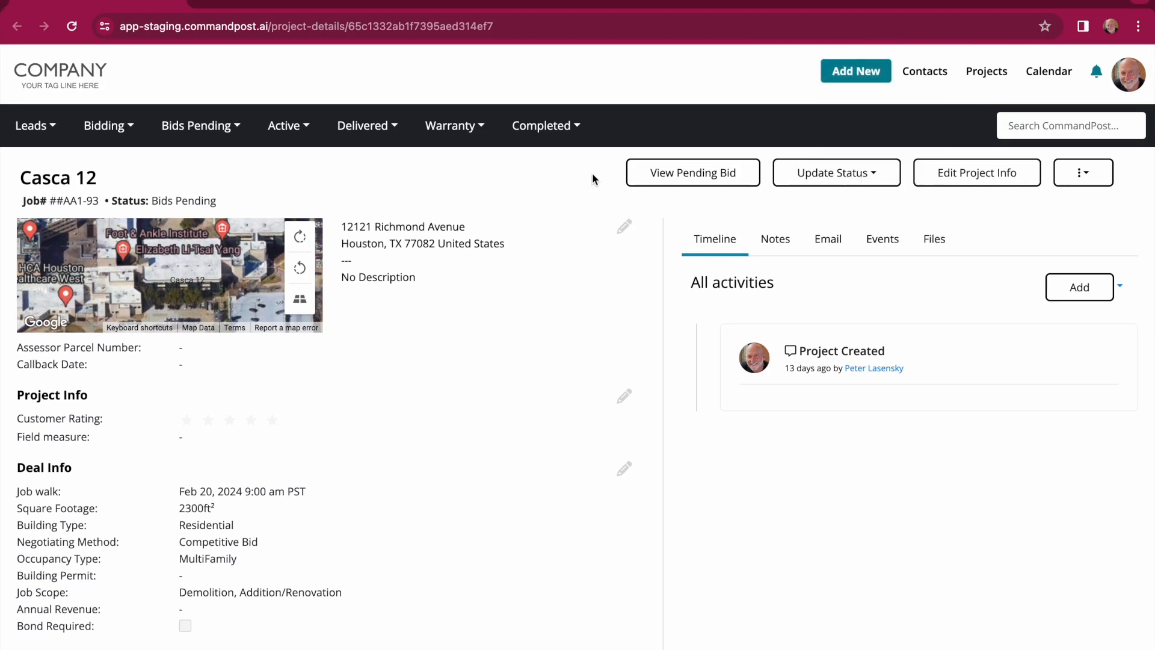
Open the Project Fields page in the company's project settings
click(1129, 82)
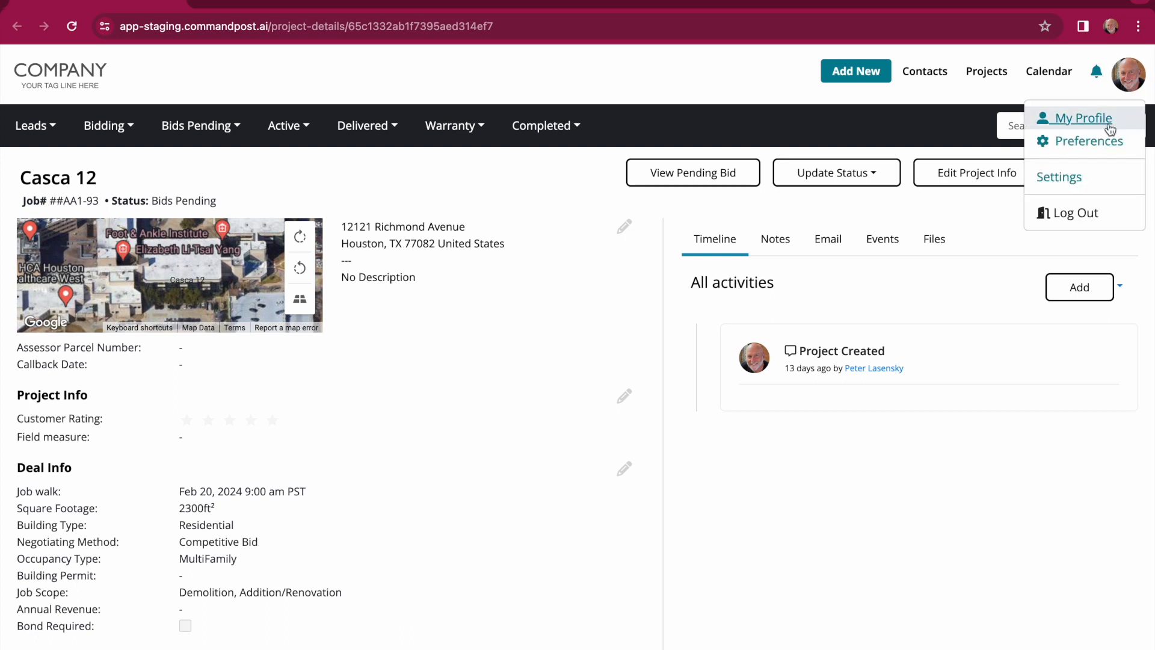
click(1069, 179)
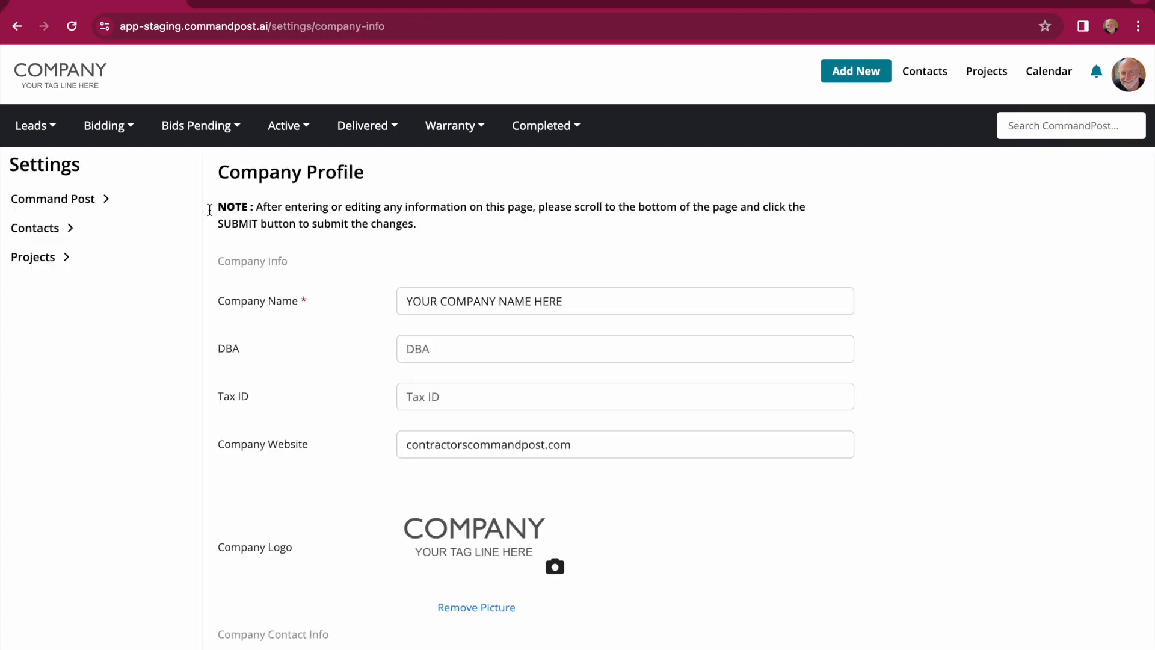
click(66, 259)
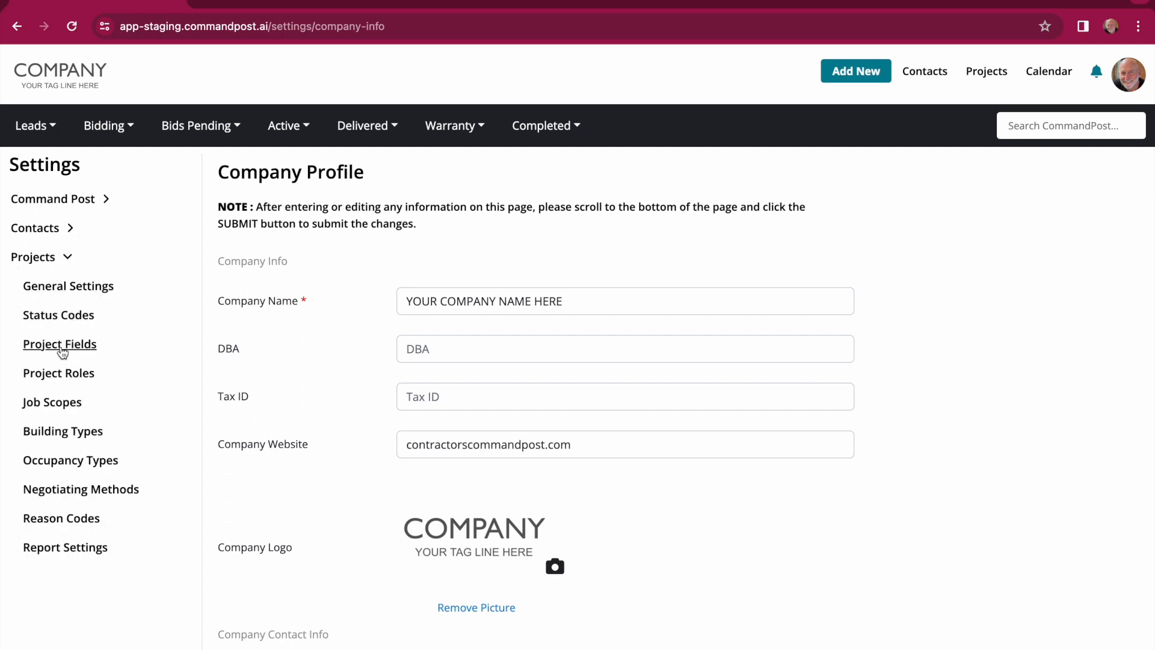
click(63, 349)
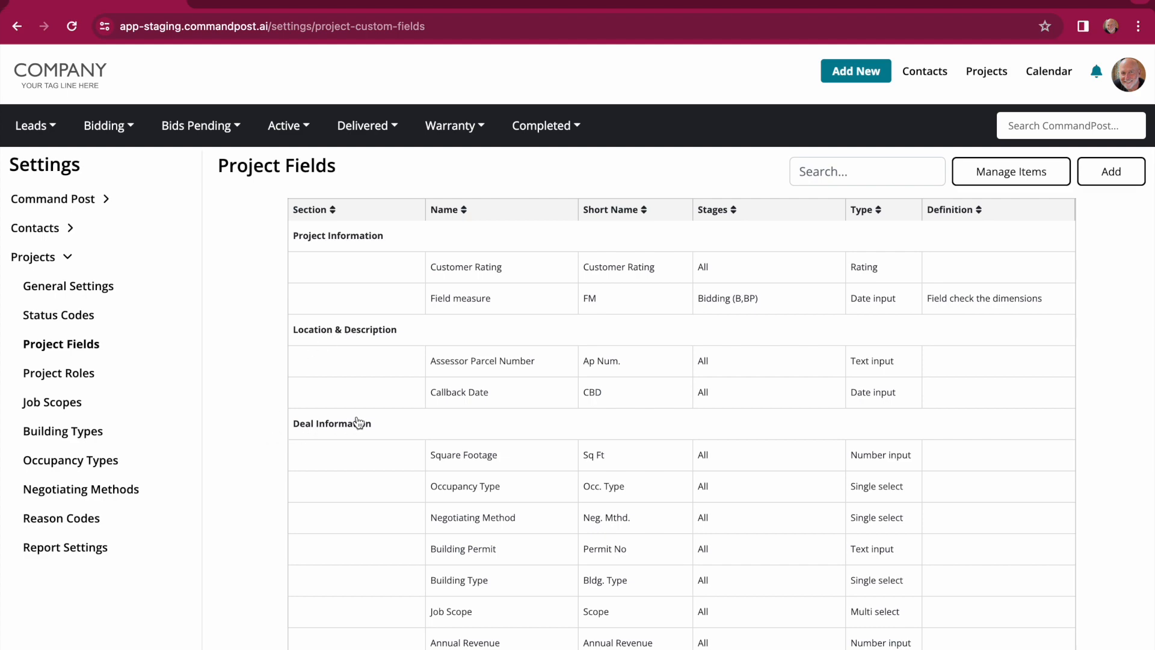
Look through the project fields list and switch it to managing items, with inactive fields included
scroll(360, 423, down, 4)
scroll(613, 425, up, 4)
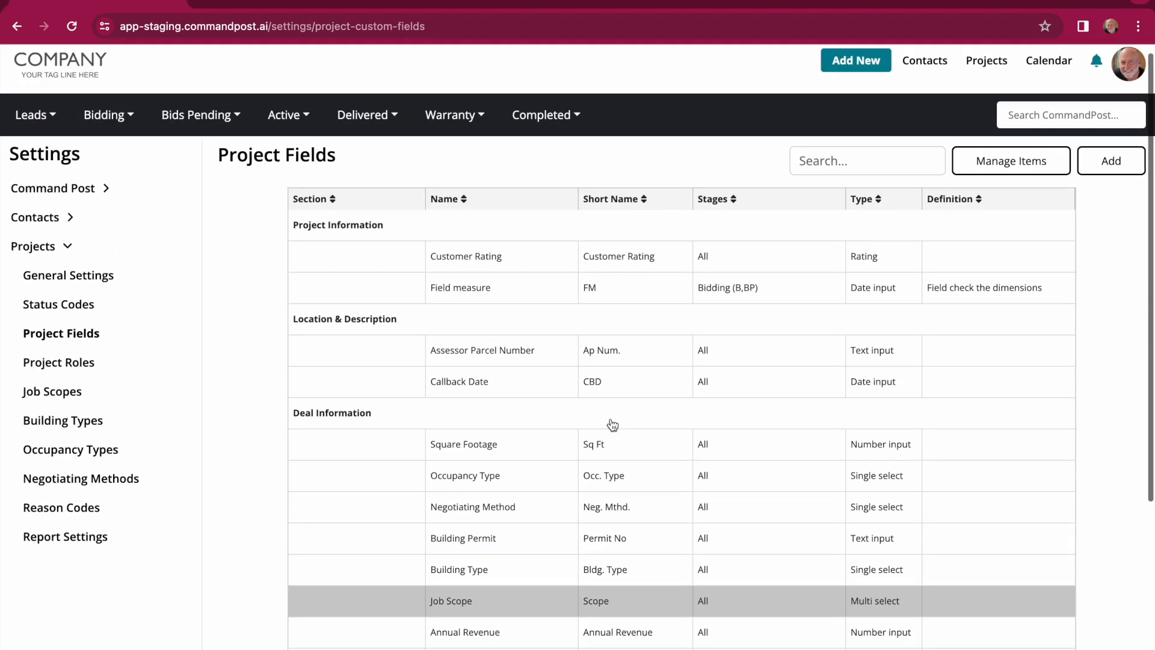
scroll(612, 425, up, 1)
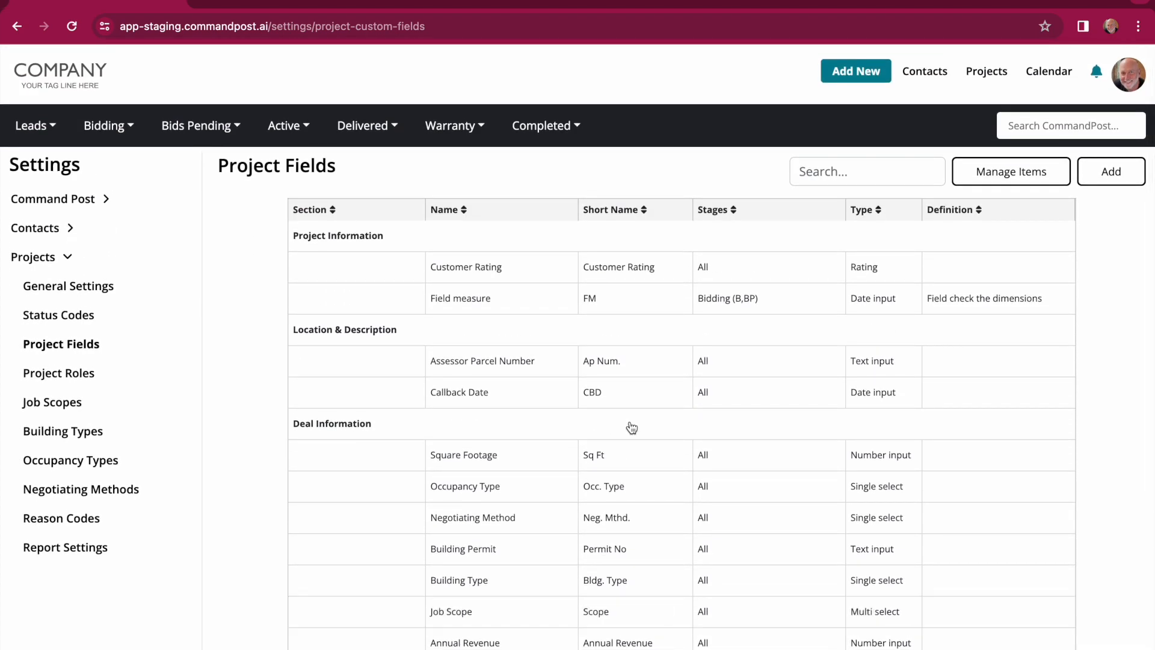
click(1009, 180)
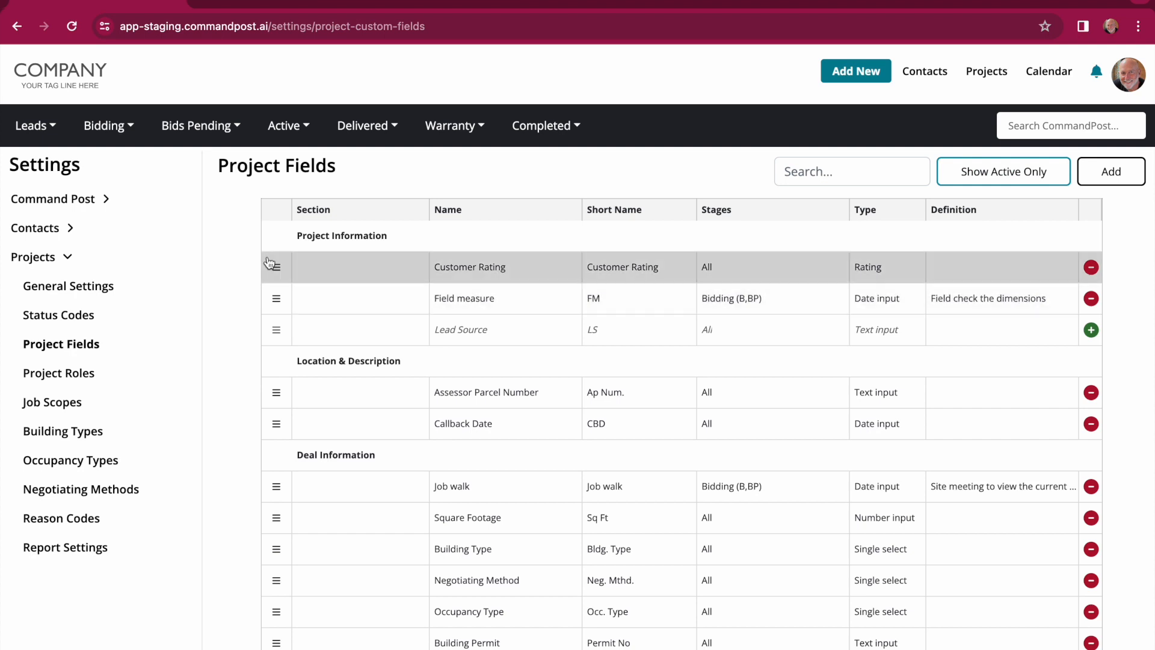
mouse_move(272, 325)
mouse_down()
mouse_move(273, 291)
mouse_move(279, 320)
mouse_up()
mouse_move(283, 378)
mouse_down()
mouse_move(276, 328)
mouse_move(279, 382)
mouse_up()
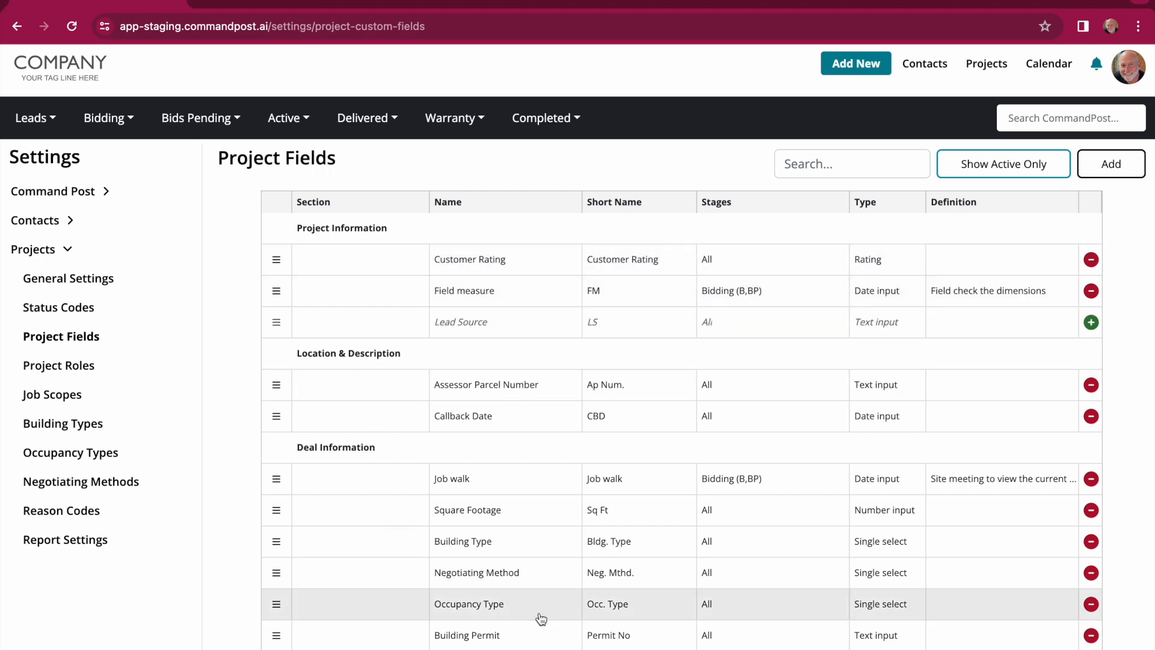
Examine the input types of the project fields in every section, from Project Information to Marketing Information
click(691, 517)
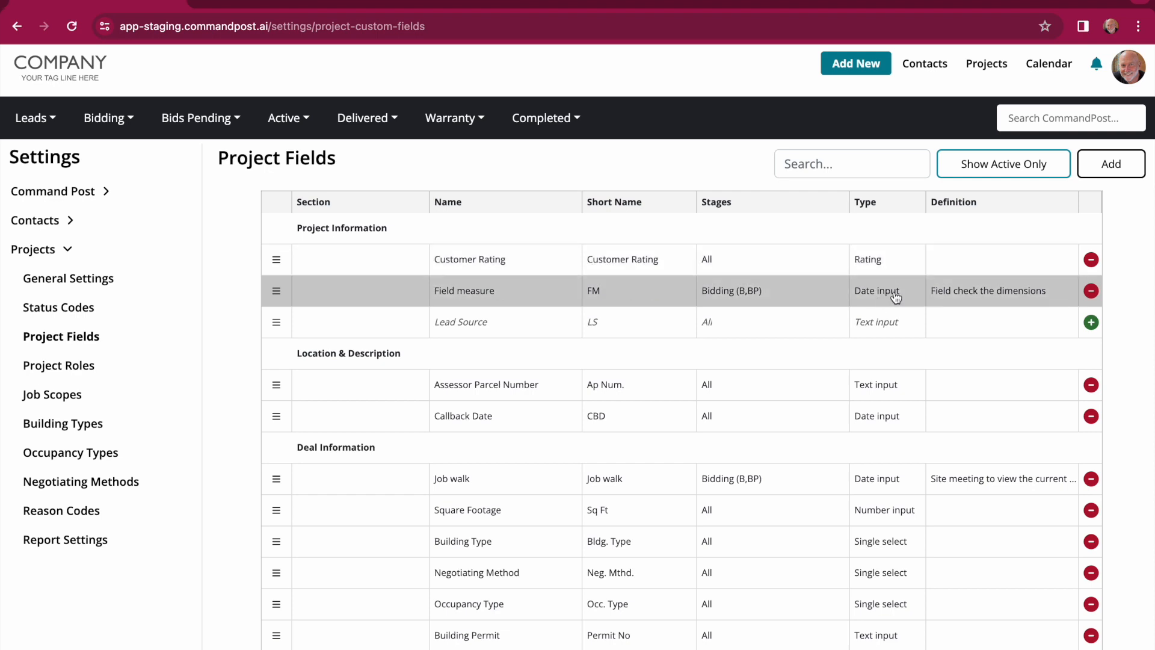
scroll(896, 297, down, 1)
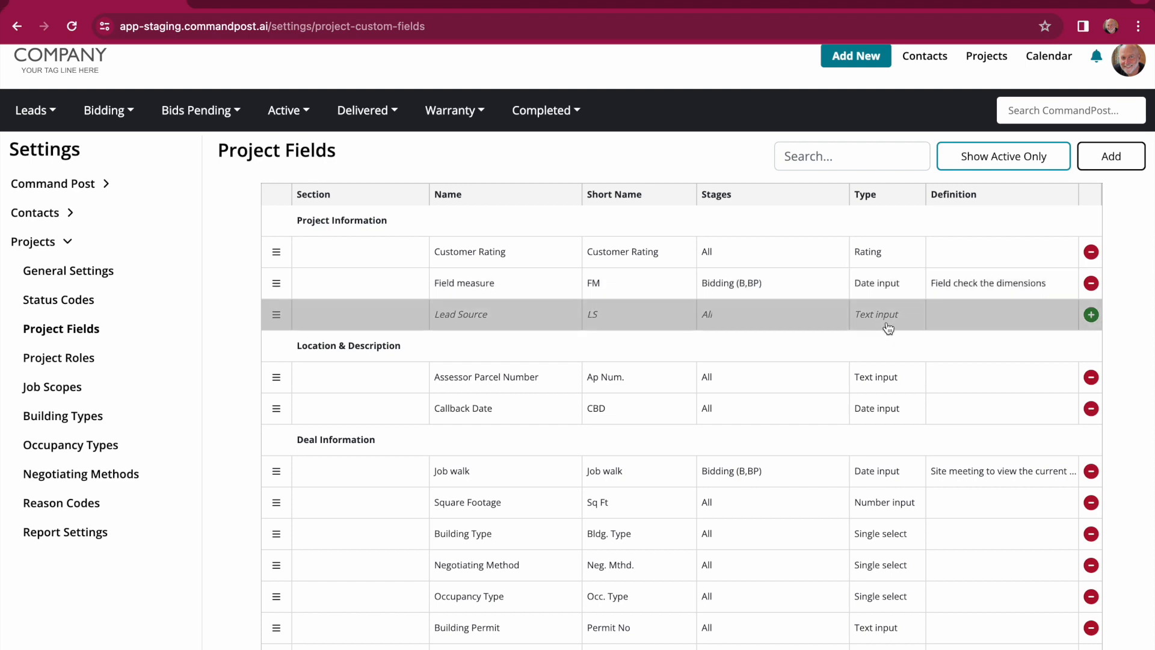
scroll(888, 322, down, 3)
scroll(887, 318, down, 1)
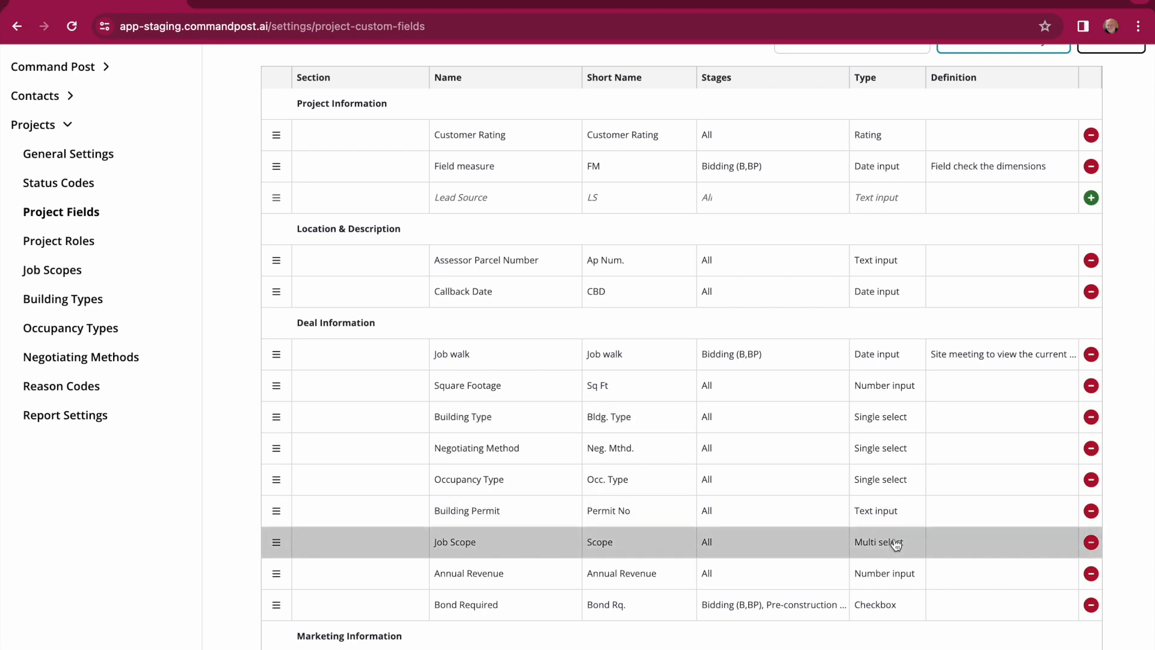
scroll(893, 541, down, 3)
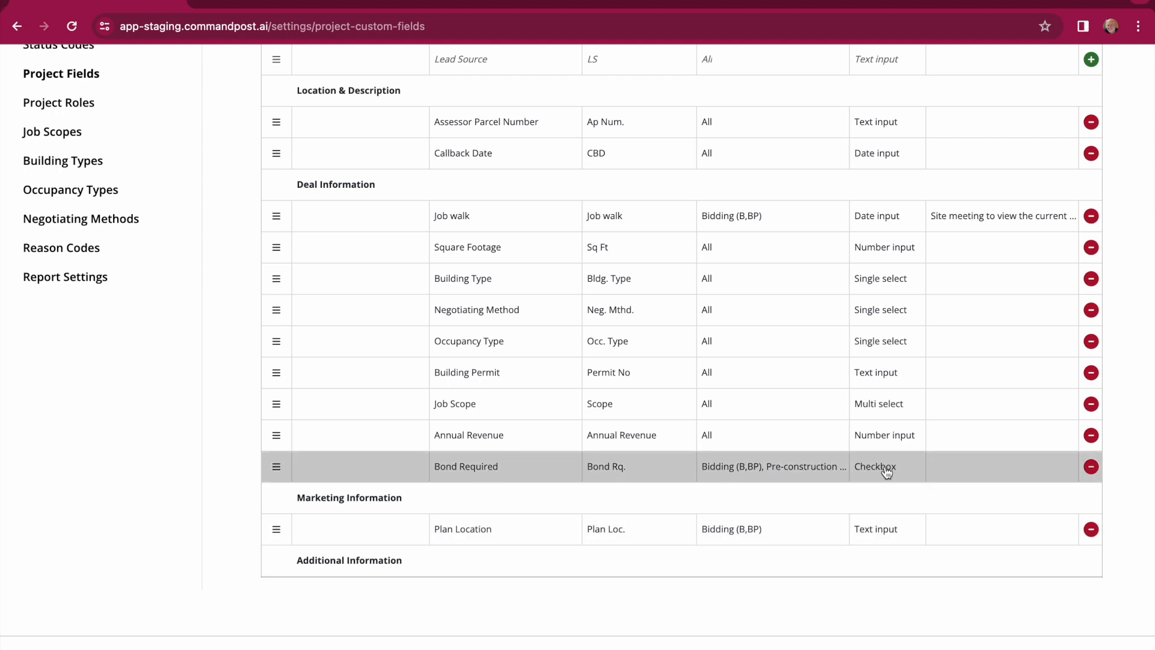
scroll(884, 474, up, 5)
scroll(887, 474, up, 1)
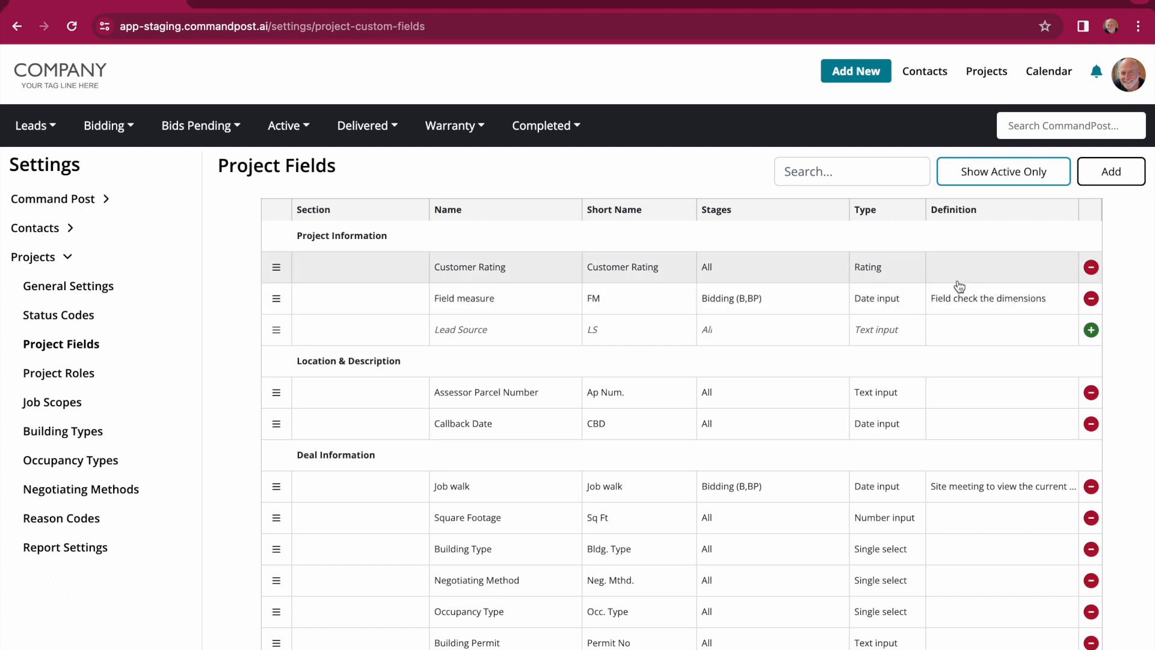
Open the Customer Rating field for editing and inspect its available section and rating scale choices
click(531, 268)
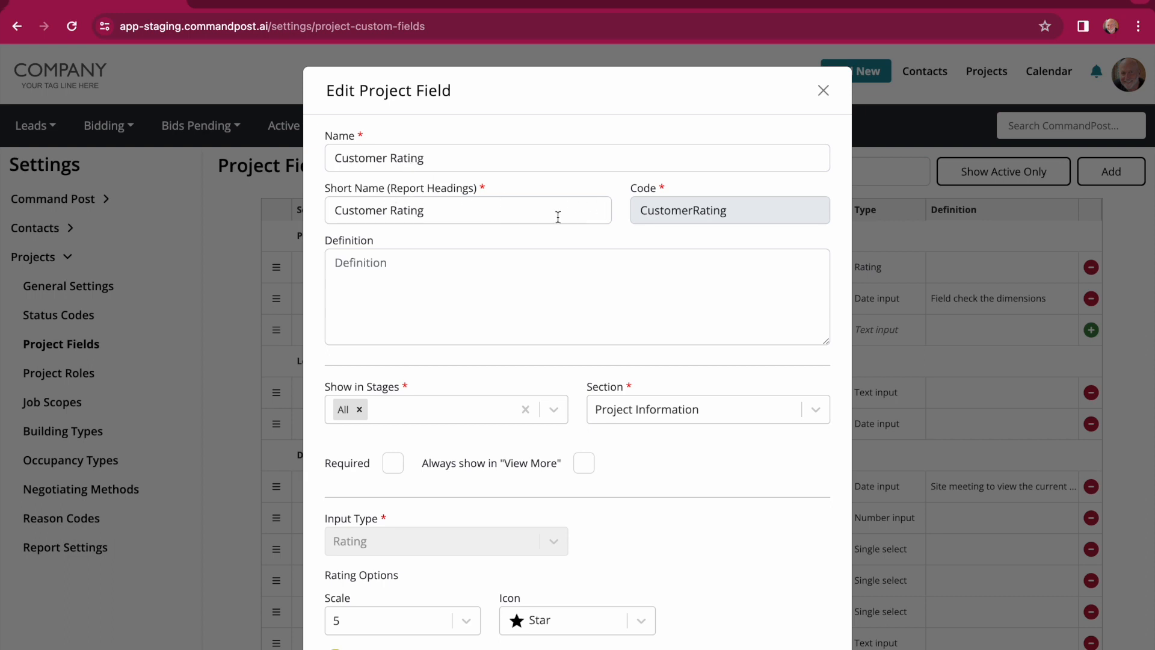
scroll(562, 406, down, 3)
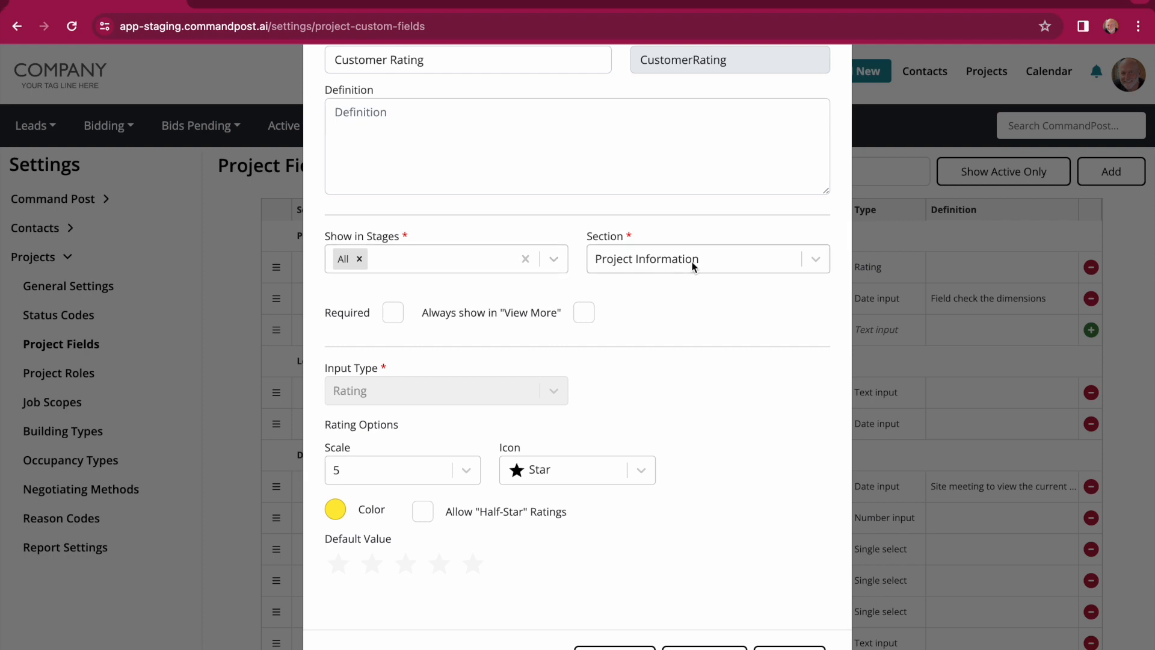
click(771, 261)
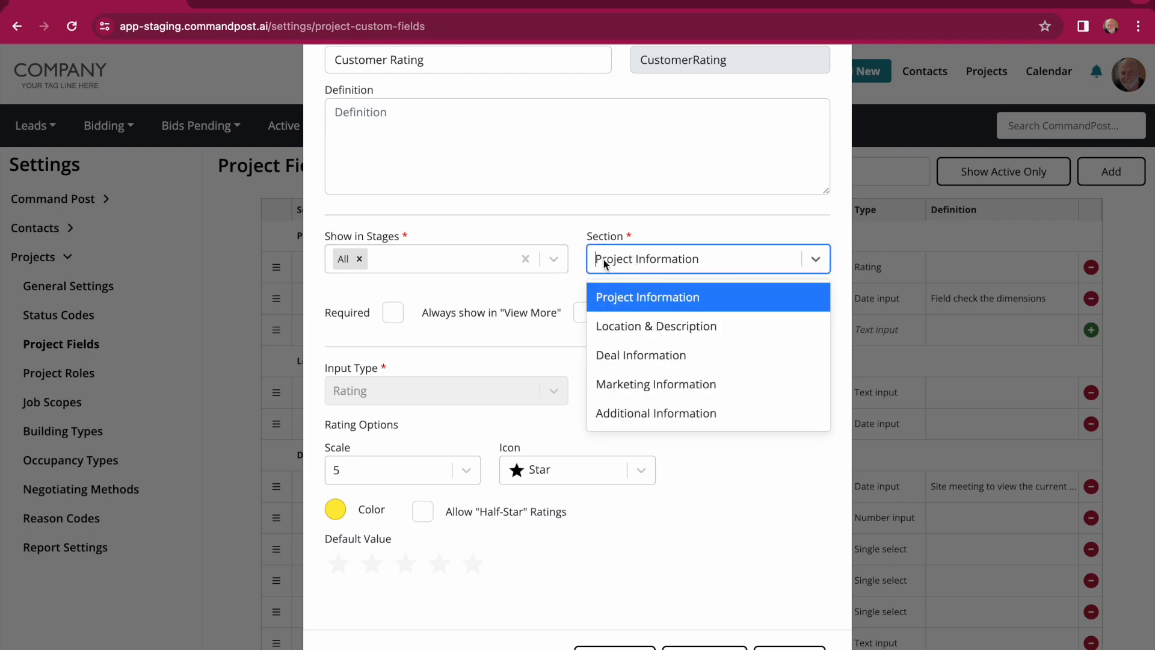
click(579, 259)
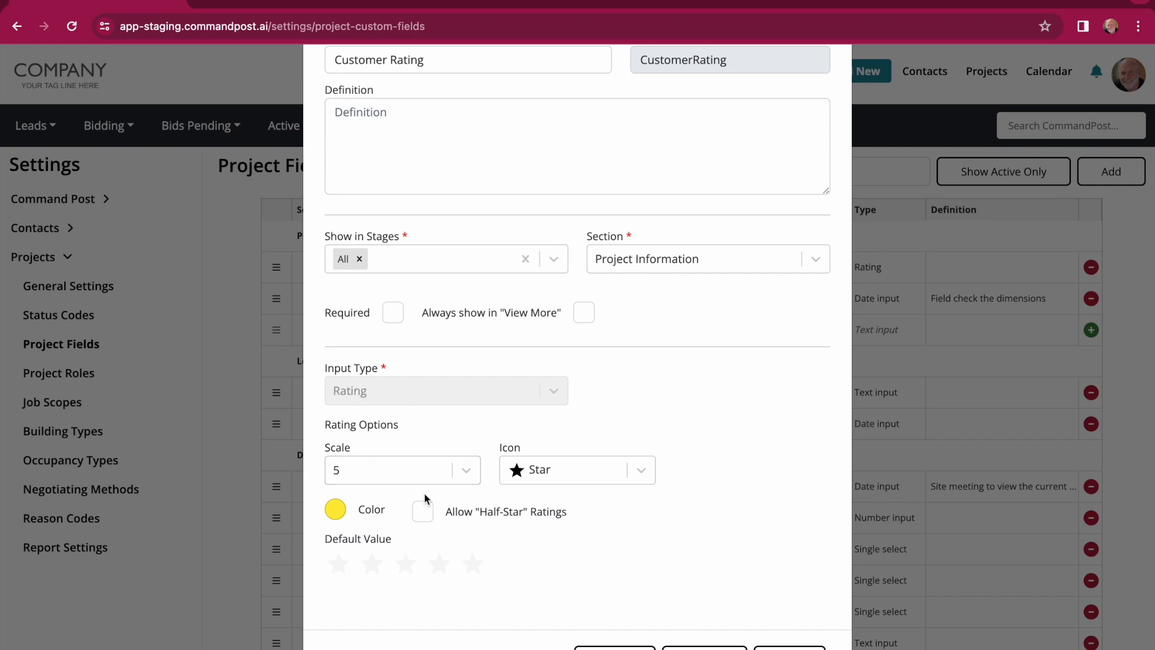
click(467, 473)
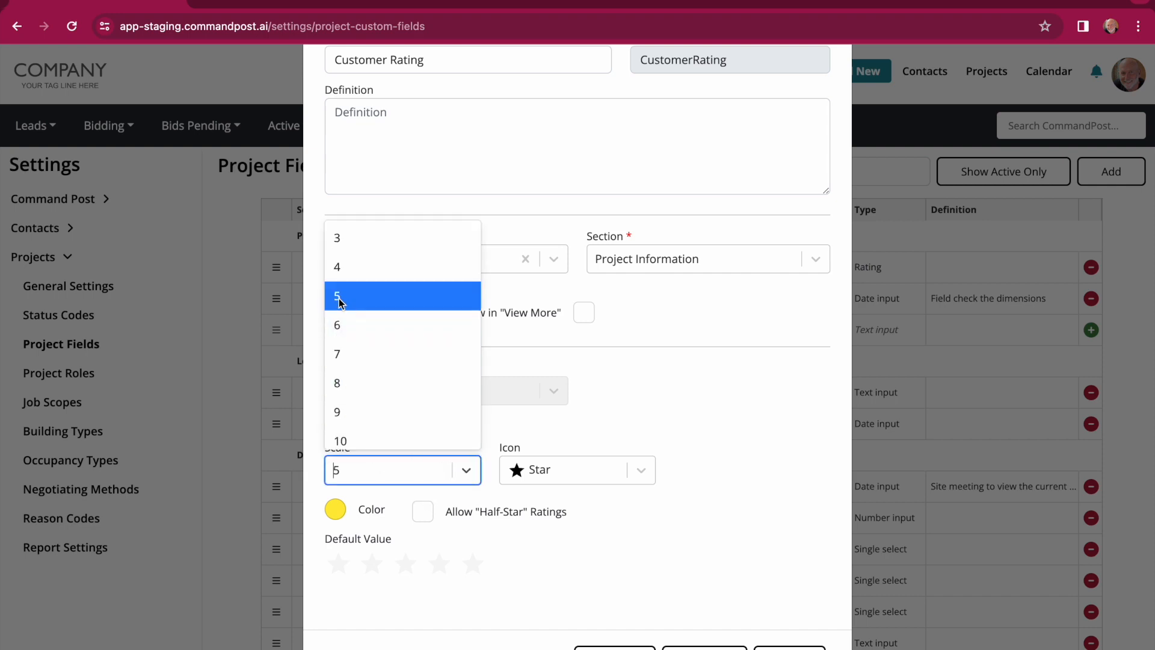
click(710, 433)
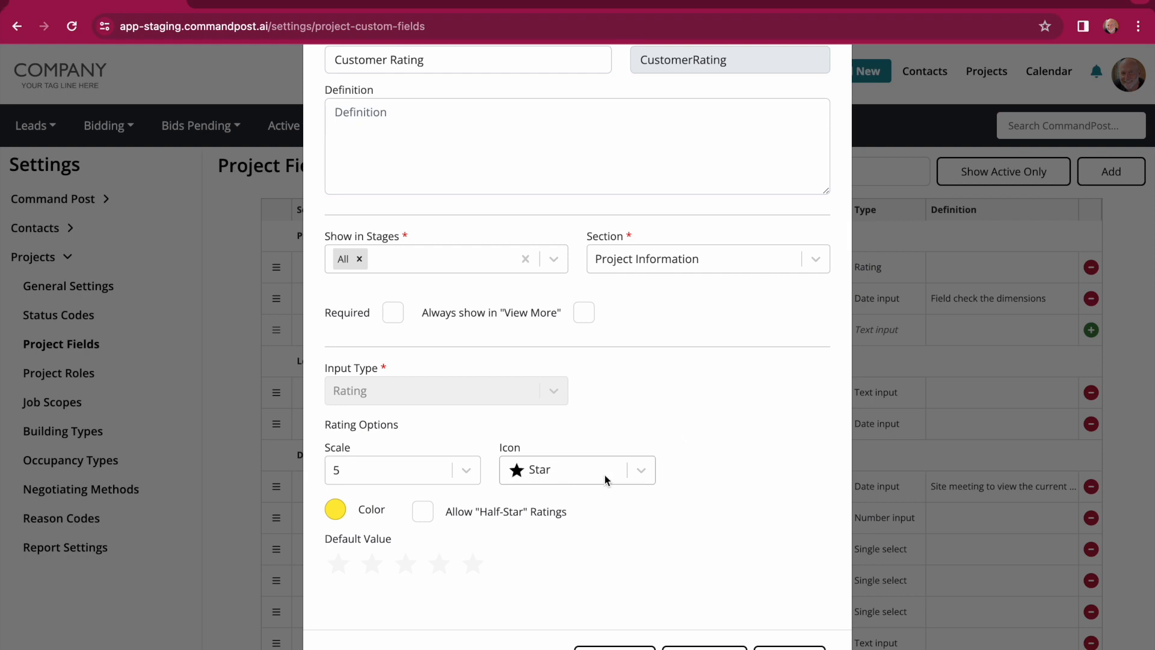
Give the Customer Rating field a red Heart icon, allow half-star ratings, and save the field
click(645, 476)
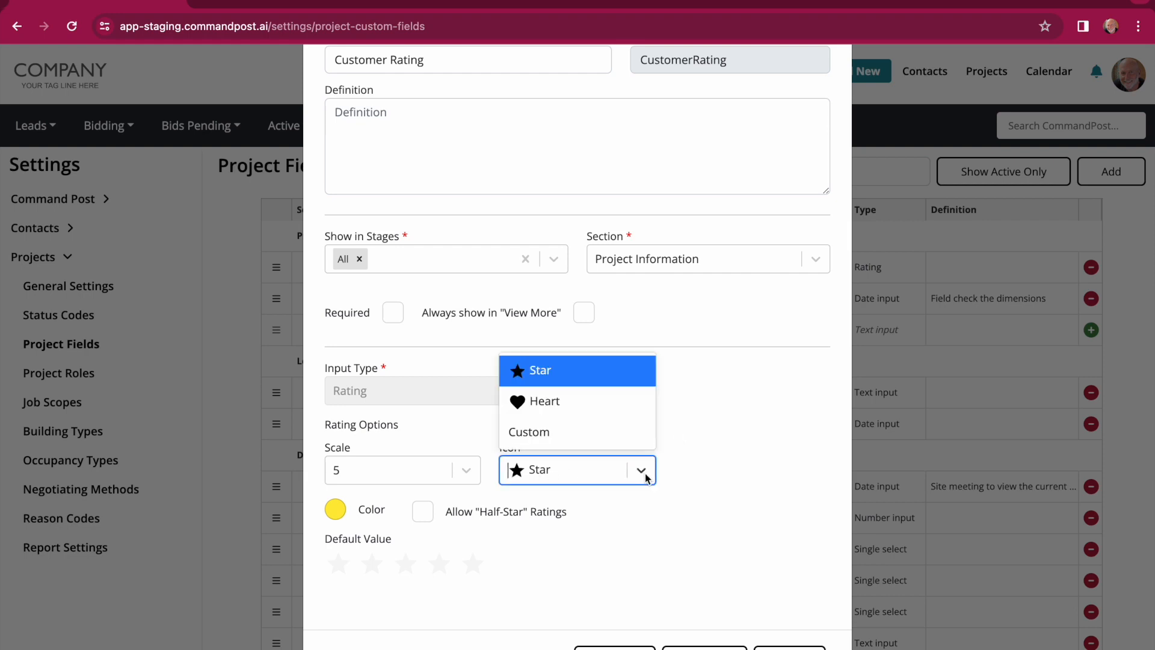
click(527, 399)
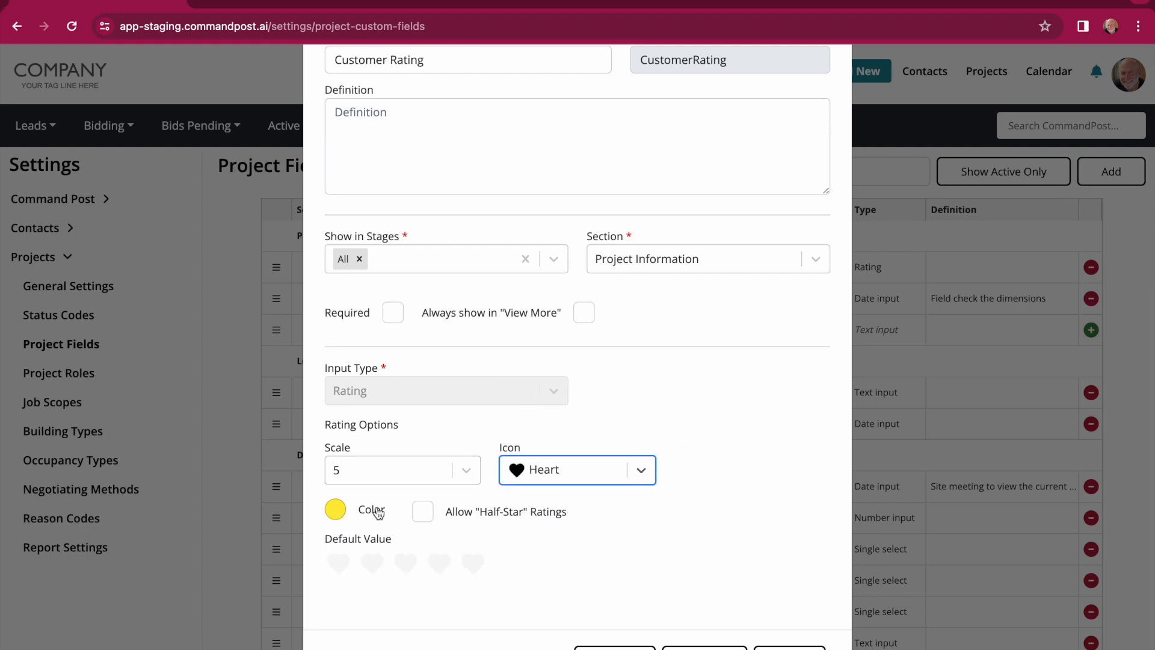
click(338, 515)
click(355, 544)
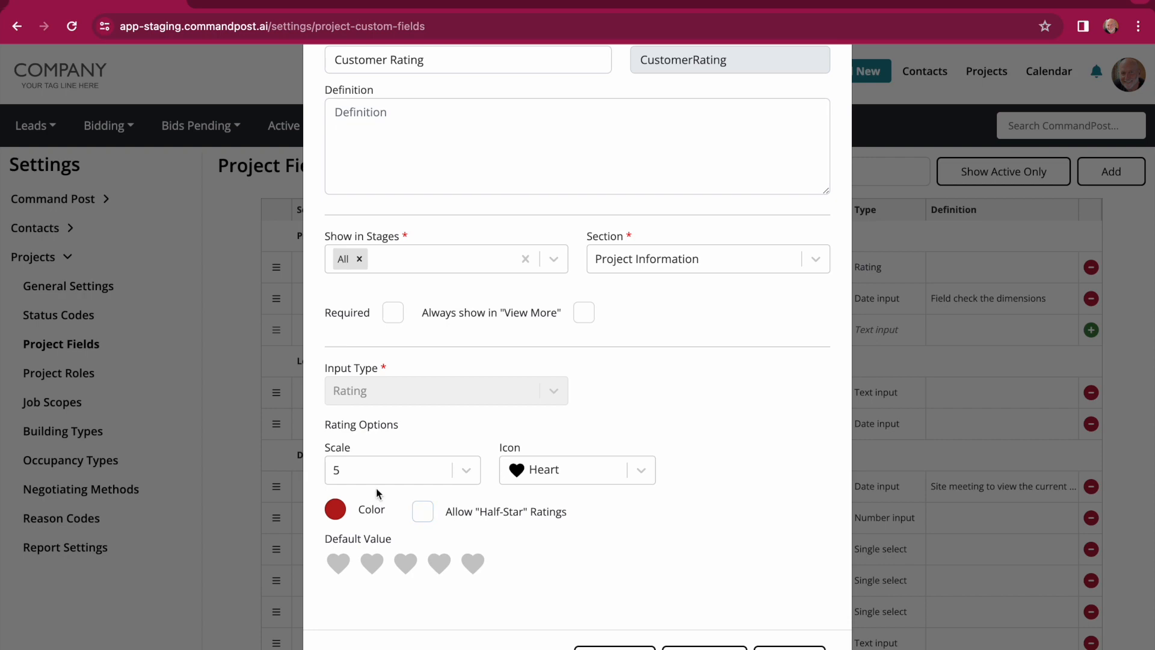
click(424, 514)
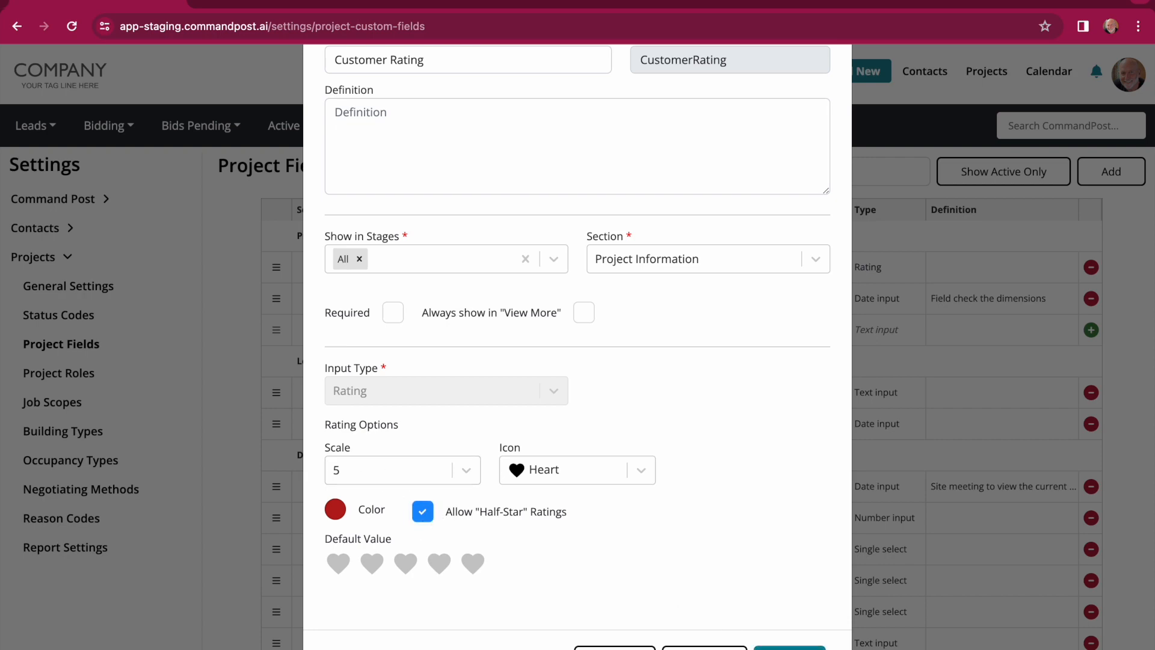
click(783, 645)
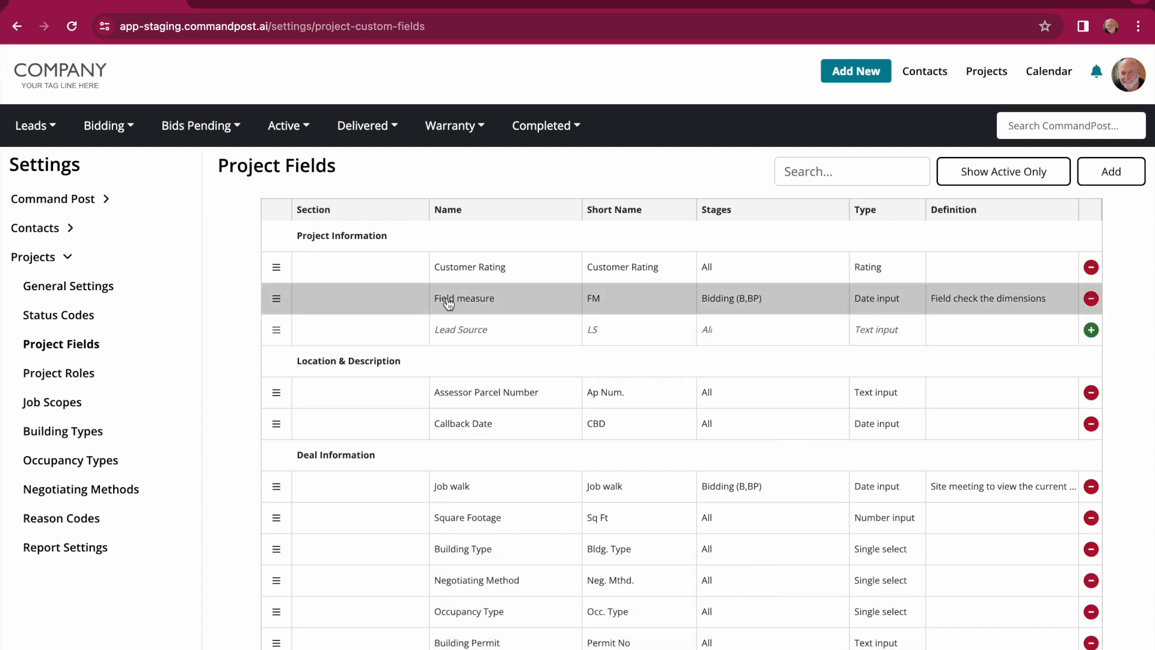
Open the Field measure field, examine its date input options and the Greater than / equal choices, and close it without saving
click(868, 306)
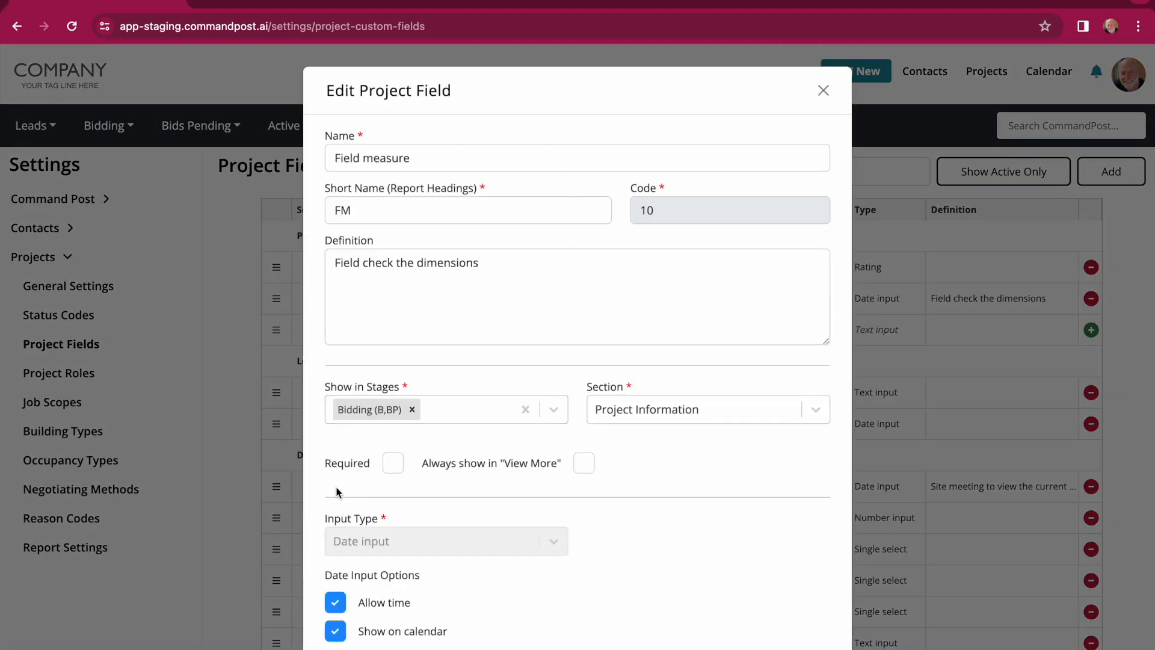
scroll(596, 508, down, 3)
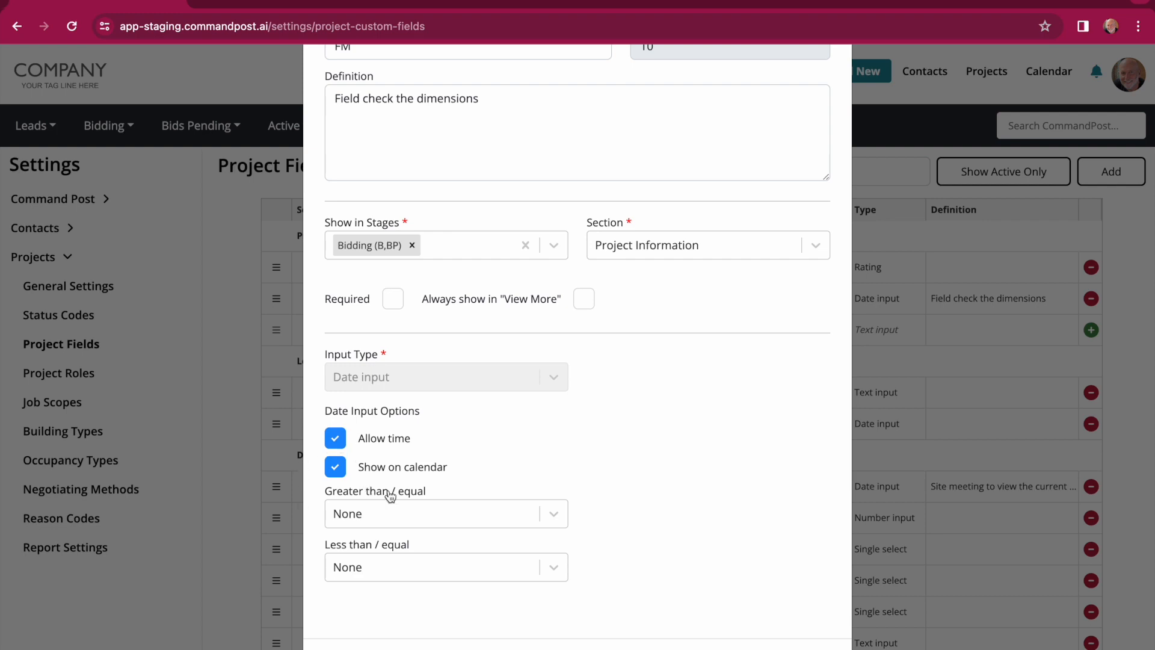
scroll(517, 468, down, 1)
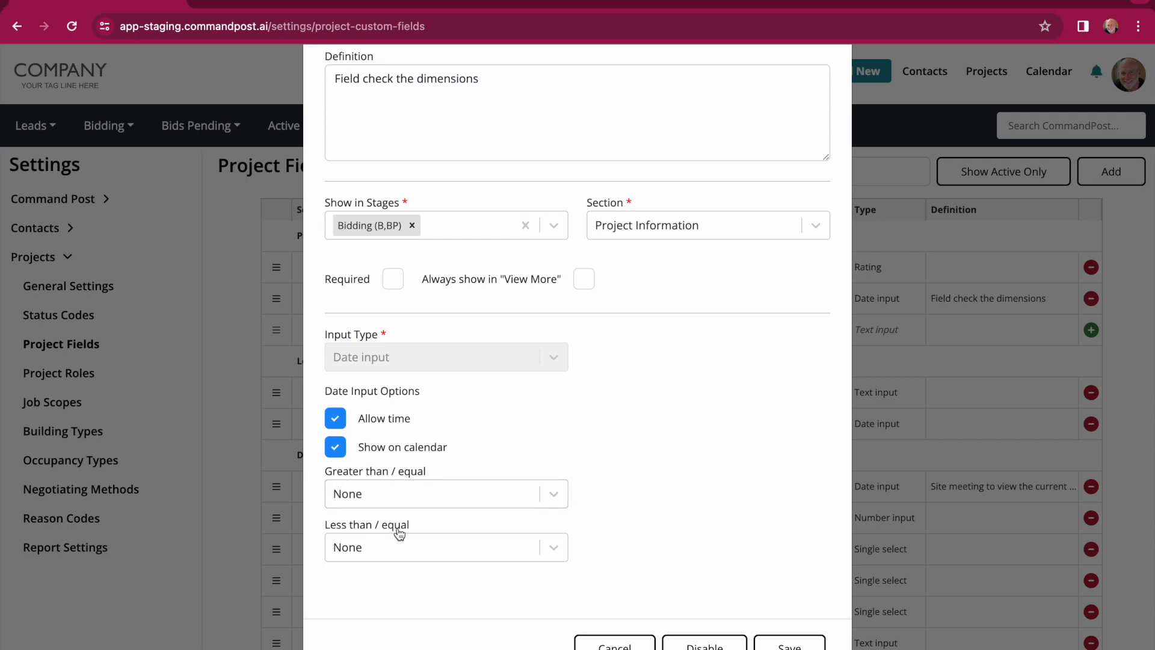
click(553, 495)
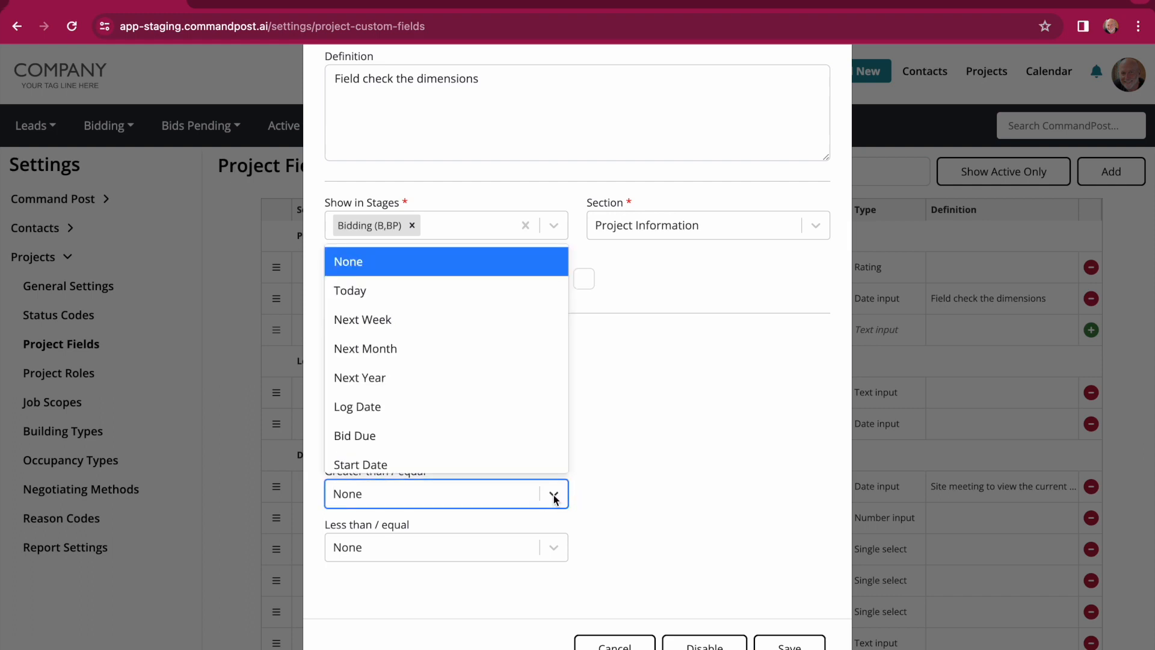
click(592, 495)
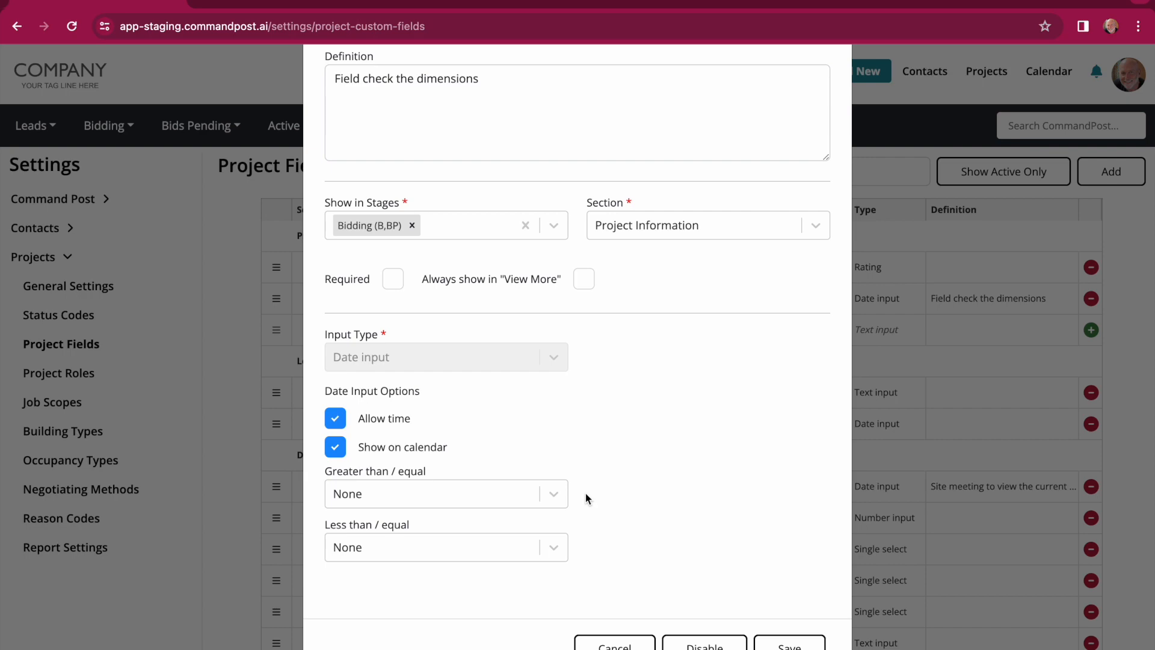
click(612, 642)
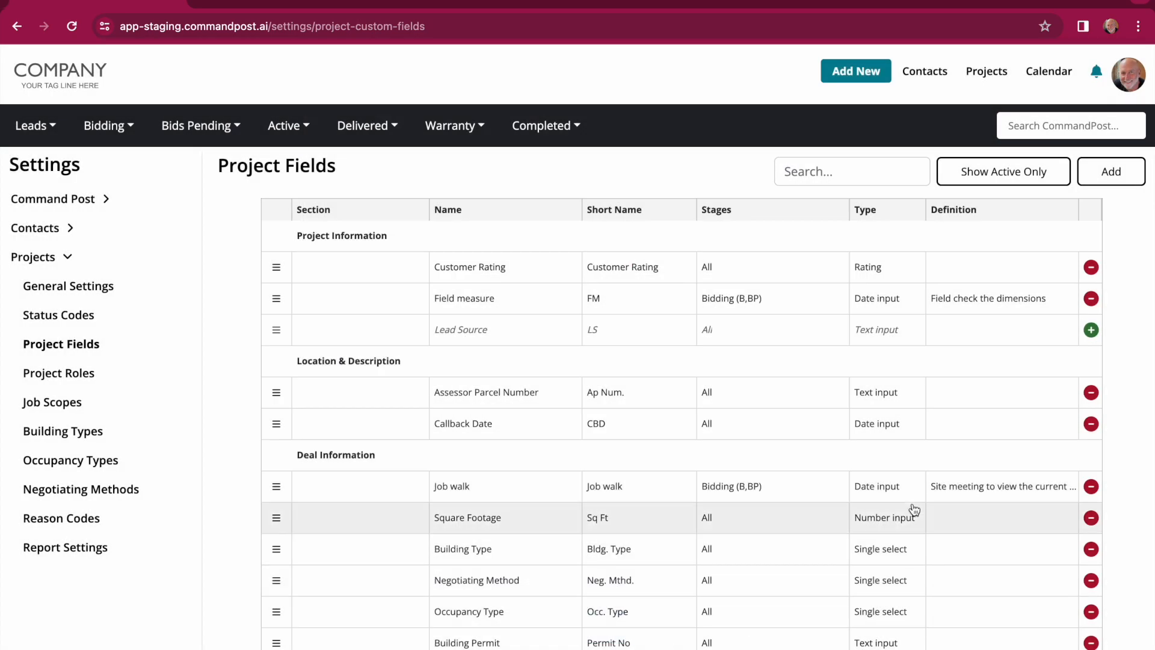
Open the Square Footage field, examine its number input options including prefix, postfix and default value, and close it without saving
click(872, 517)
scroll(613, 449, down, 3)
scroll(327, 493, down, 2)
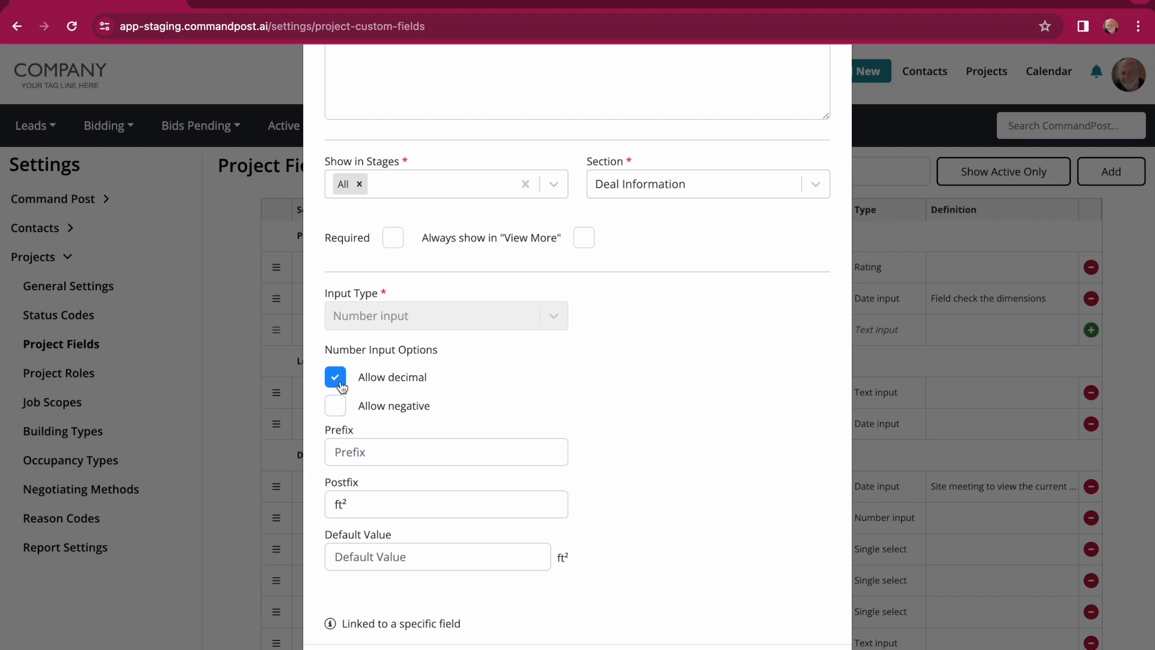
scroll(529, 456, down, 1)
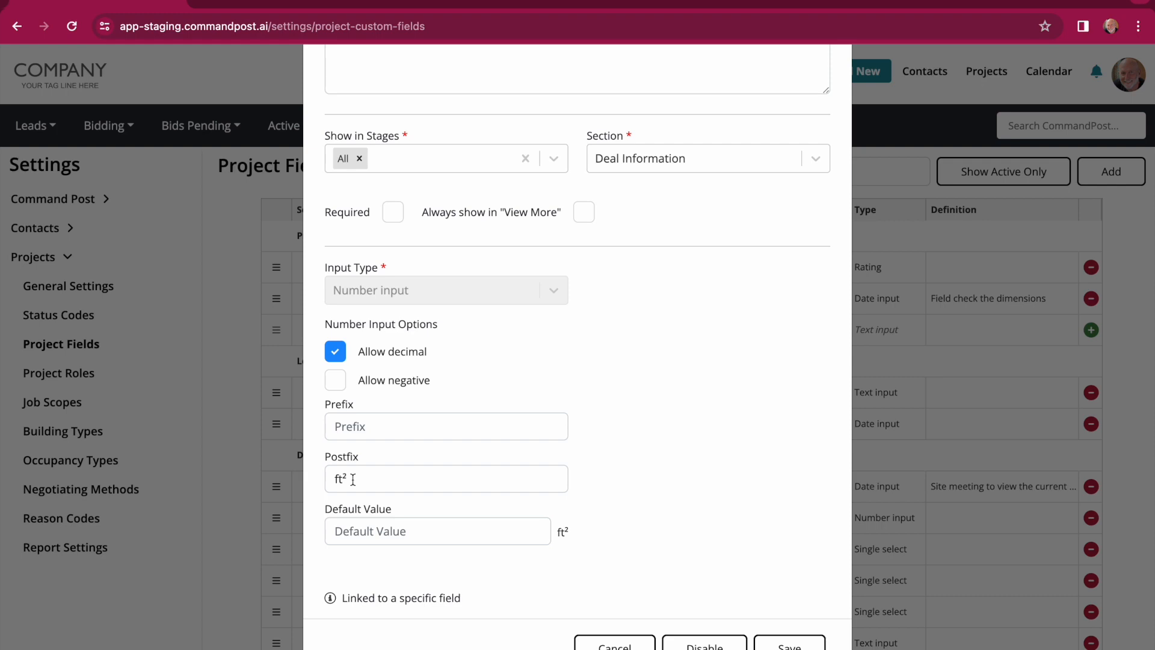
click(490, 533)
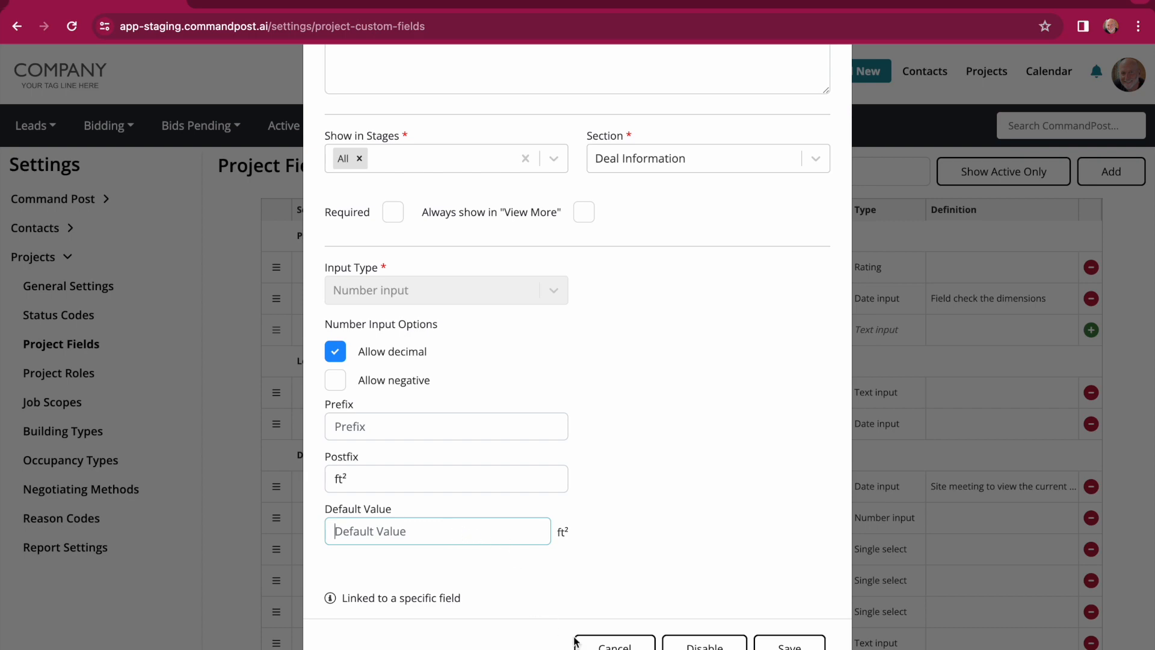
click(608, 643)
Open the Building Type field, inspect its single select default value choices, and close it without saving
scroll(872, 529, down, 1)
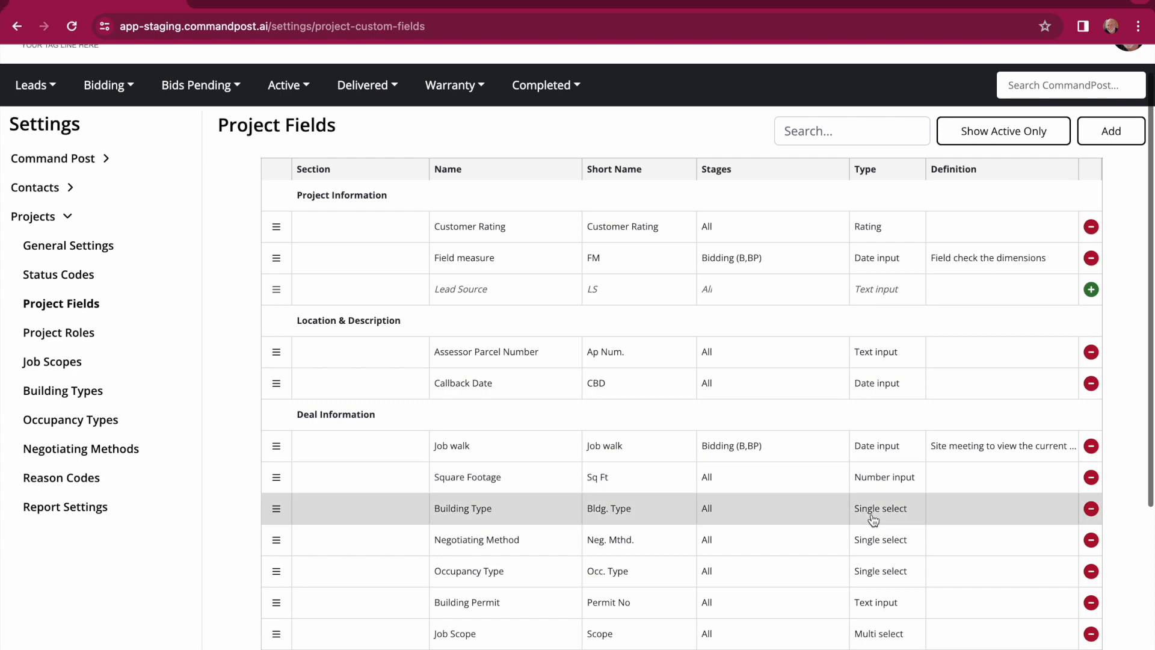
click(872, 514)
scroll(728, 529, down, 3)
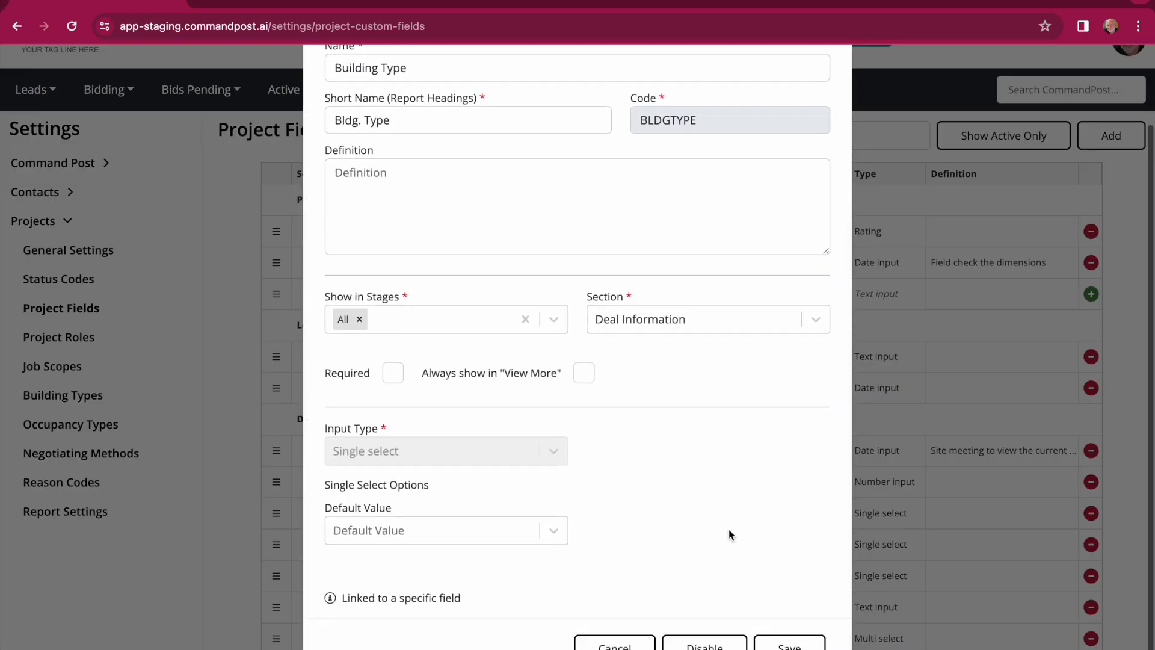
click(563, 534)
click(507, 493)
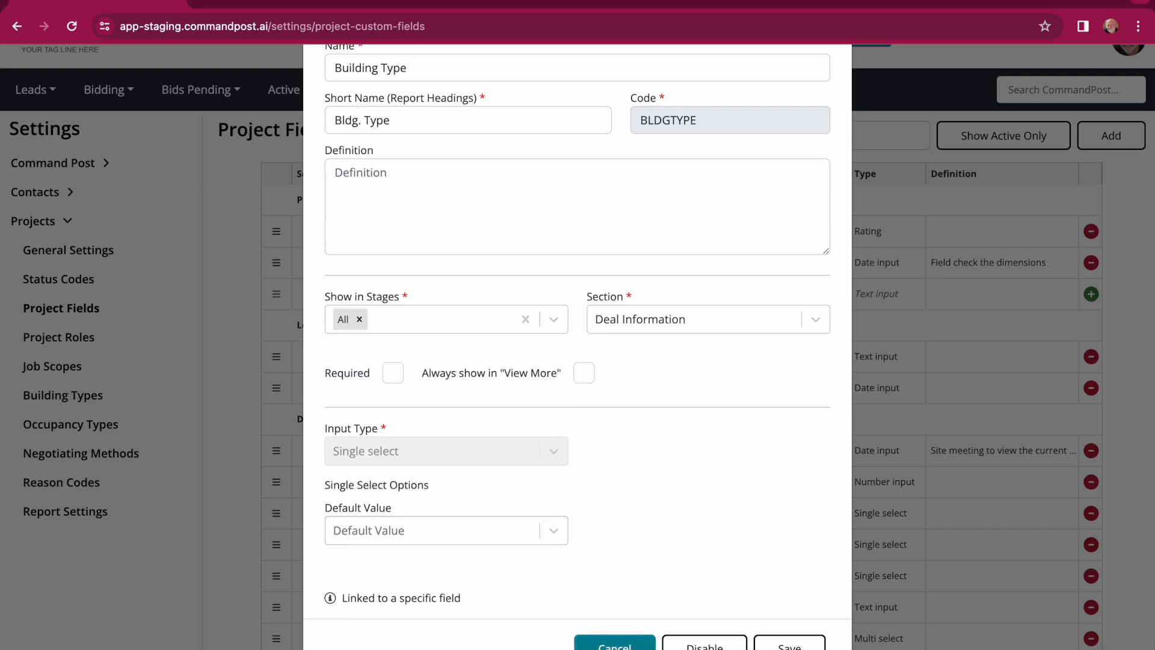
click(615, 645)
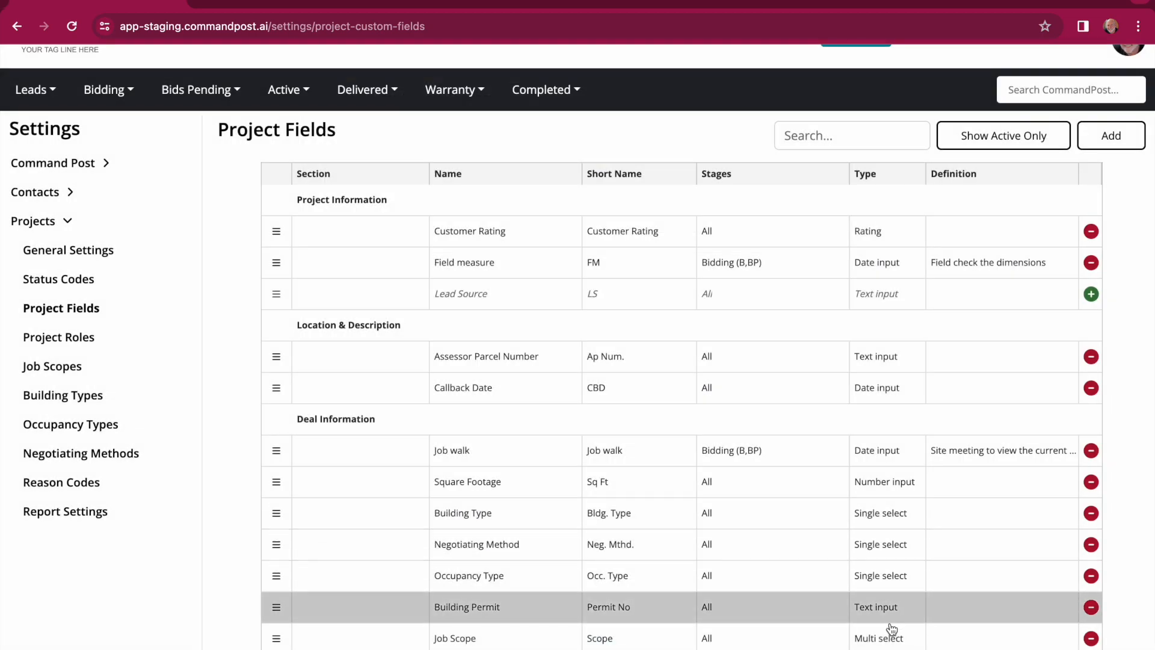
Open the Job Scope field, inspect its multi select default value choices, and close it without saving
scroll(888, 626, down, 1)
click(881, 608)
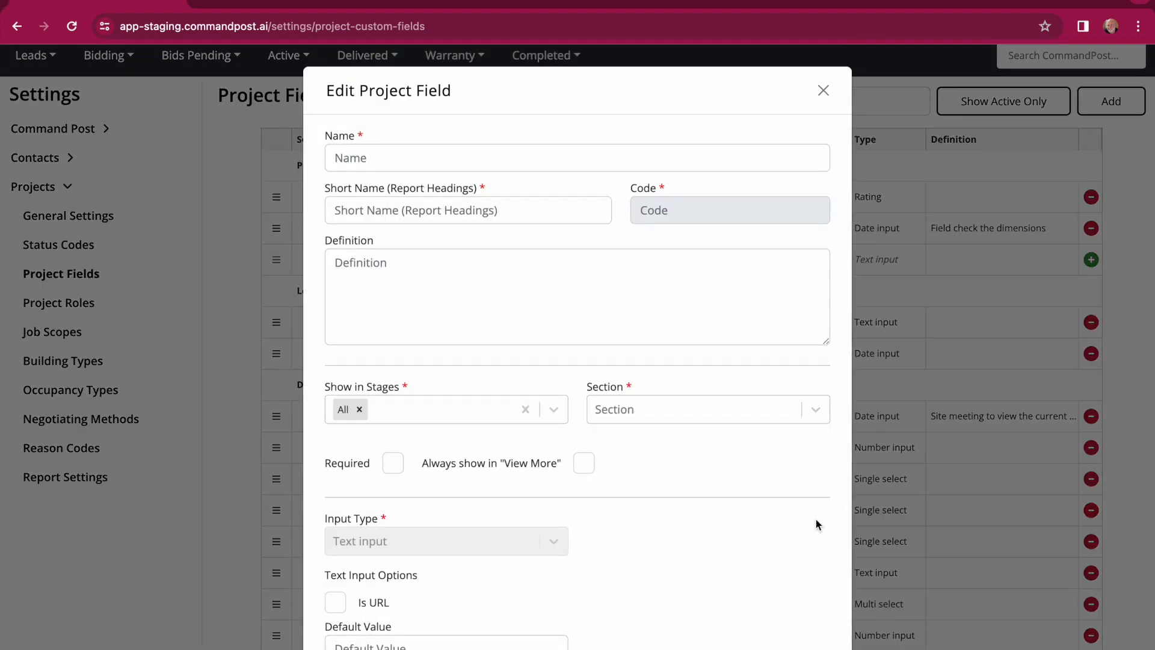
scroll(622, 536, down, 2)
click(461, 529)
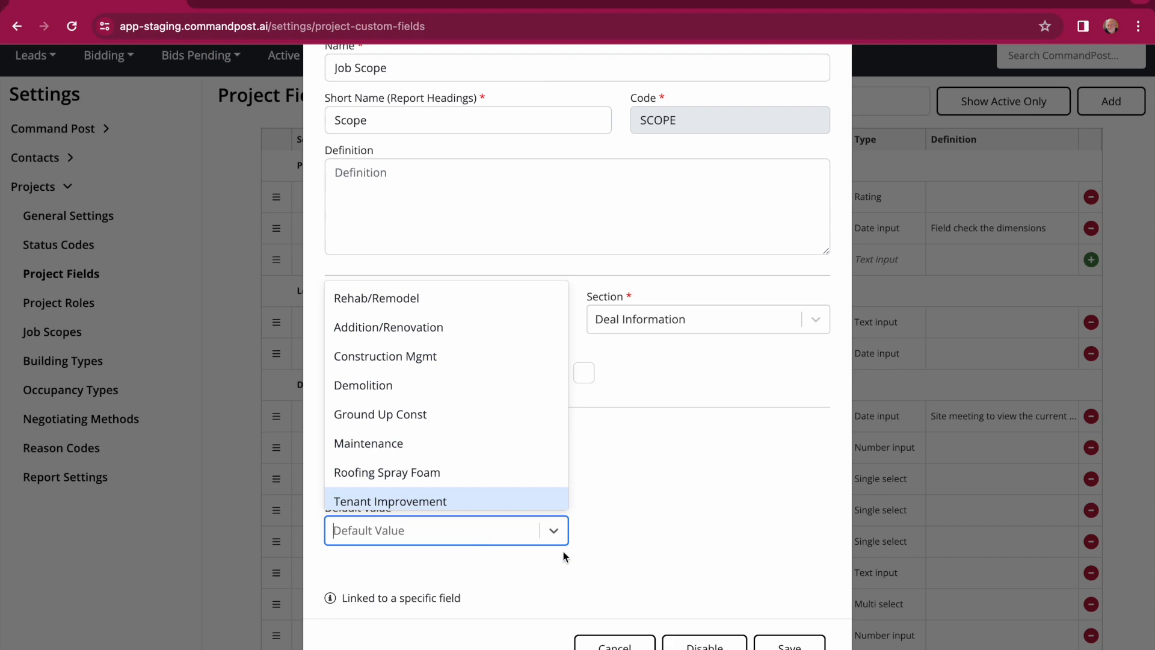
click(636, 537)
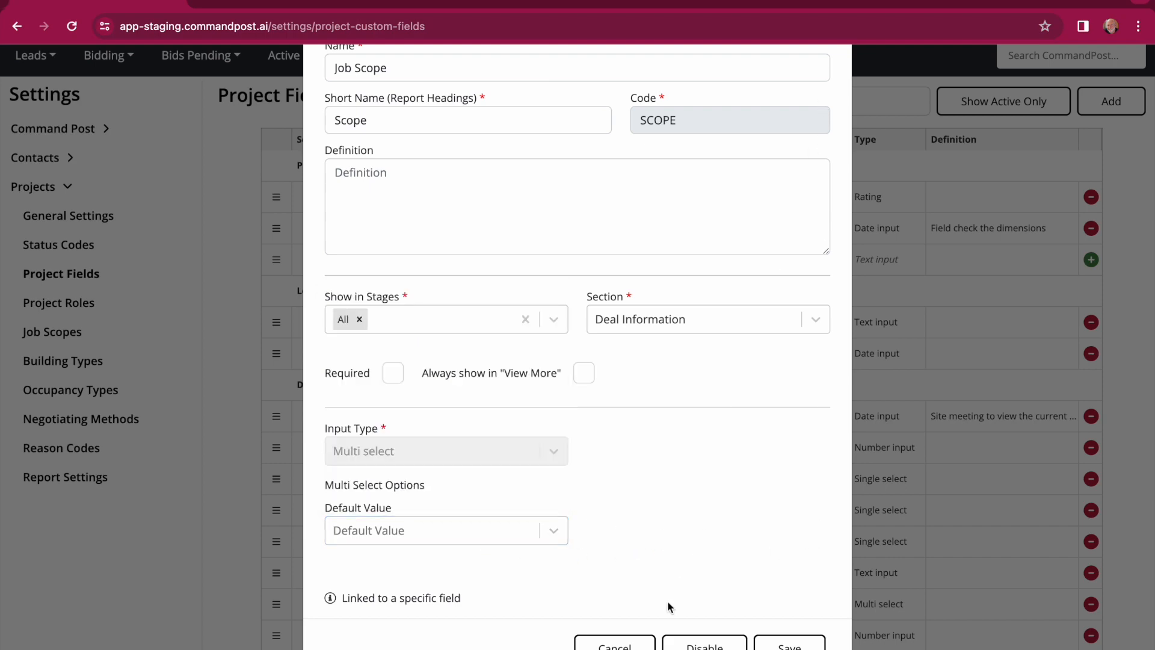
click(615, 644)
Open the Bond Required field, try its checkbox default value on and off, and close it without saving
scroll(842, 576, down, 2)
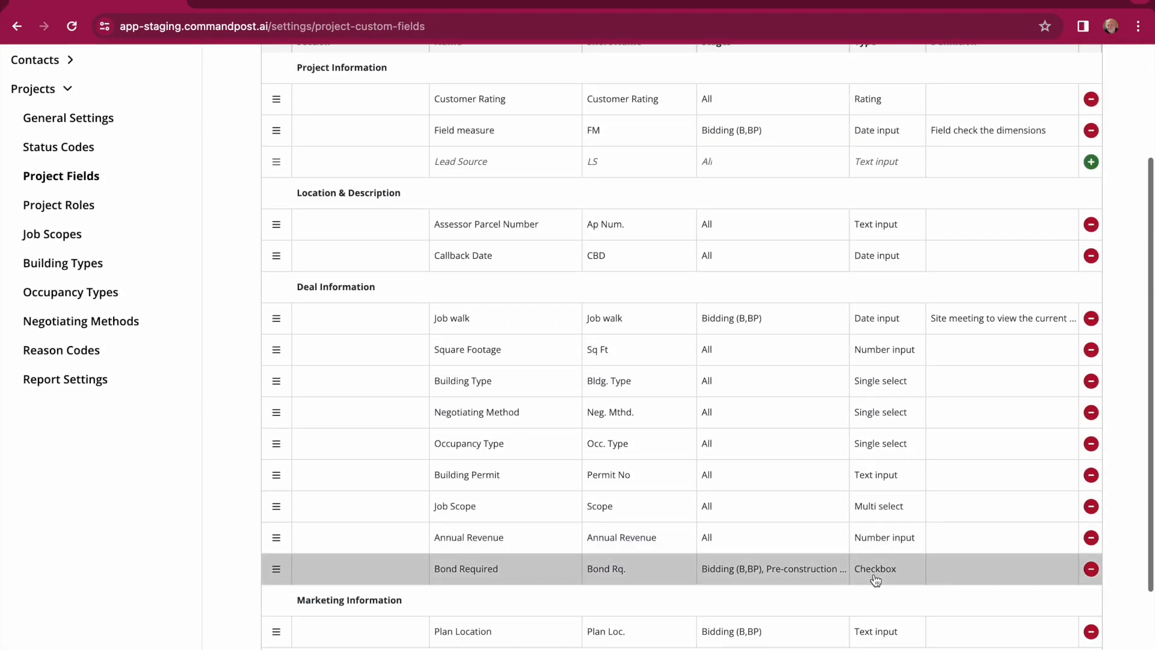
click(875, 572)
scroll(467, 553, down, 3)
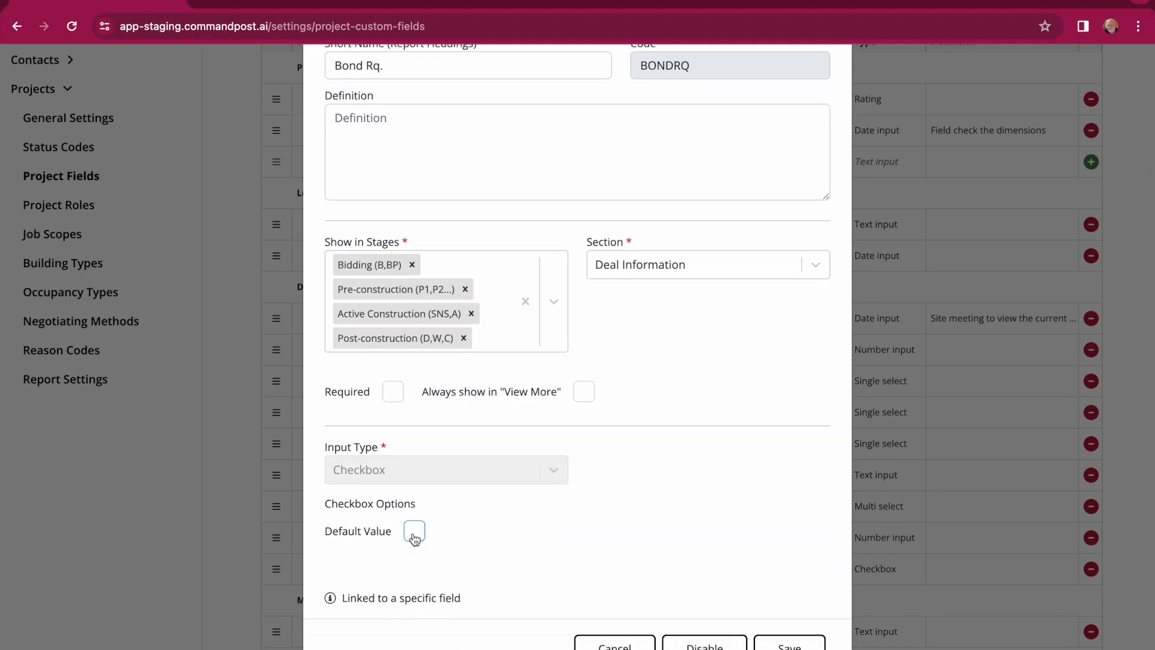
click(415, 532)
click(416, 535)
click(608, 642)
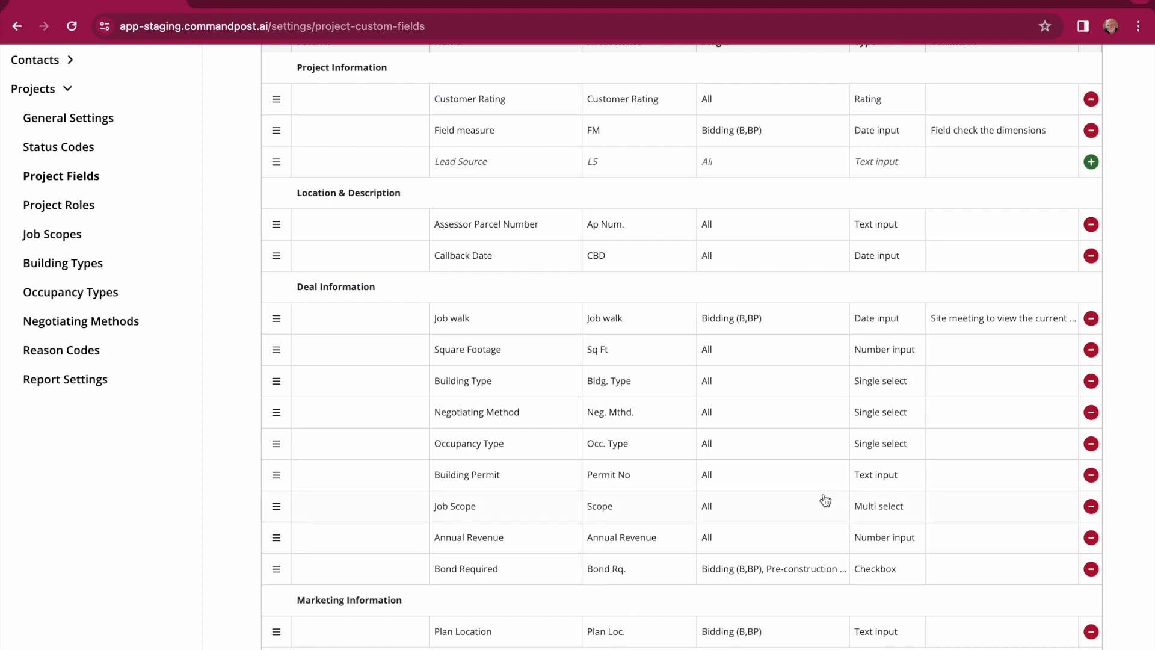
Start adding a new project field and inspect the stages and sections it can be assigned to
scroll(825, 379, up, 4)
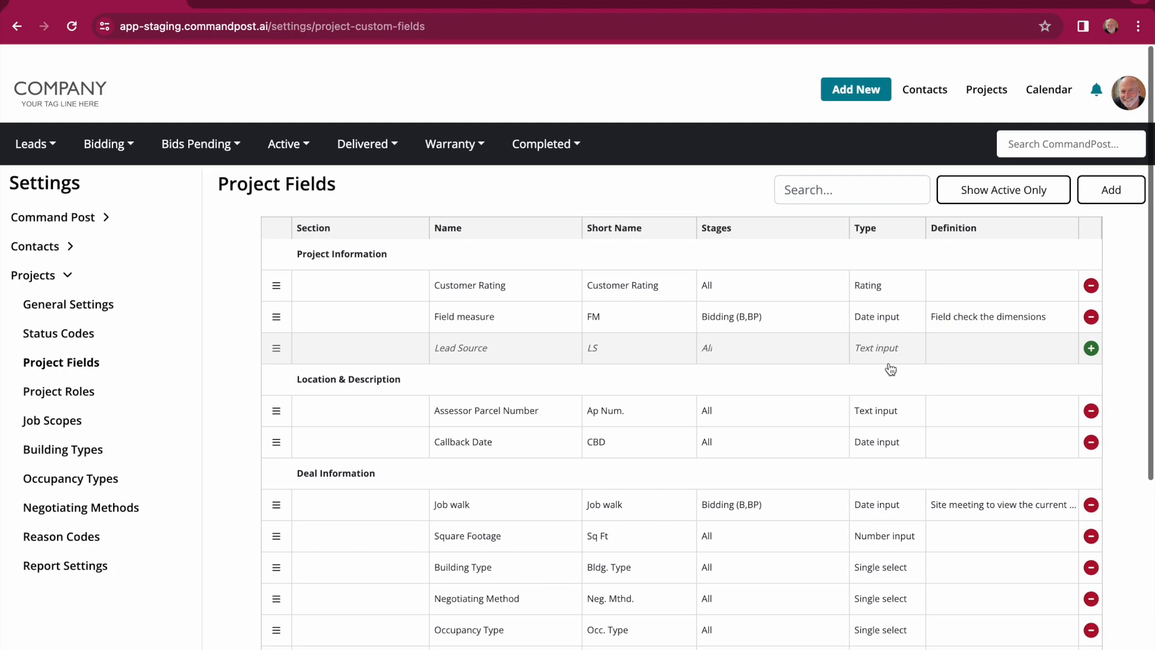
click(1111, 174)
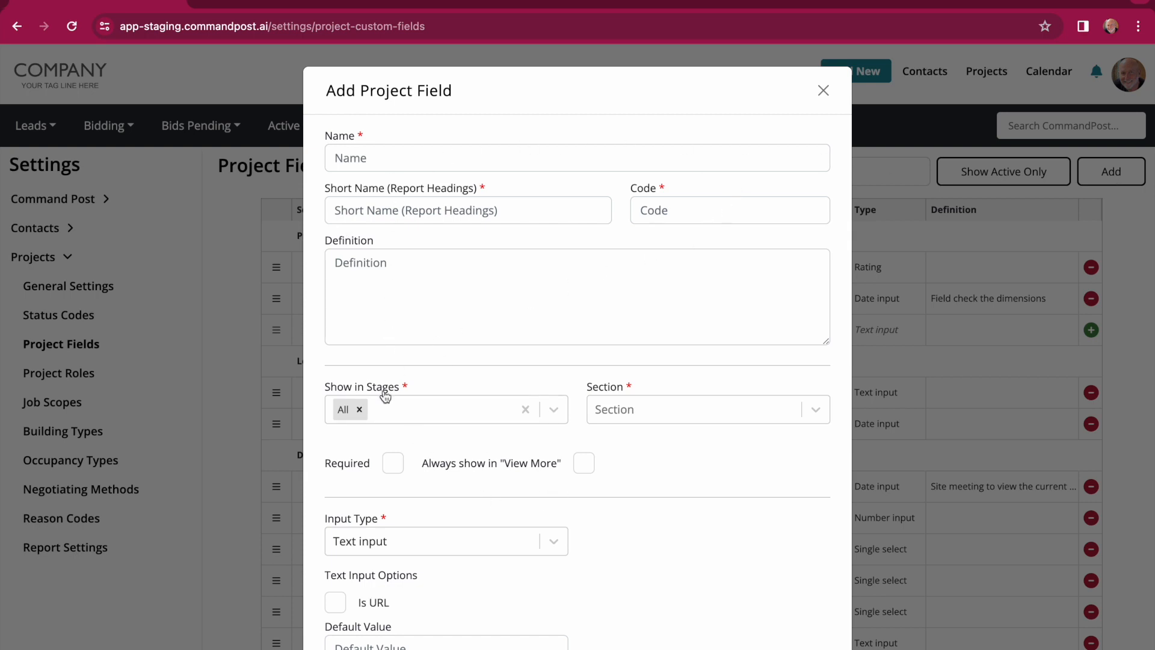
click(436, 409)
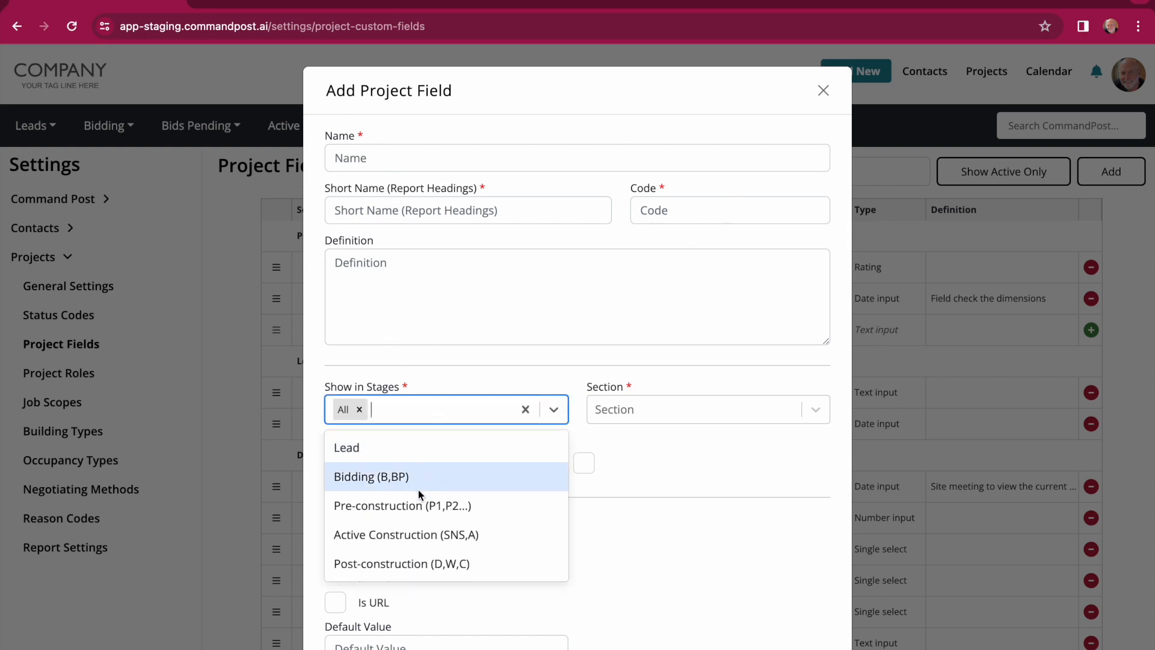
click(677, 419)
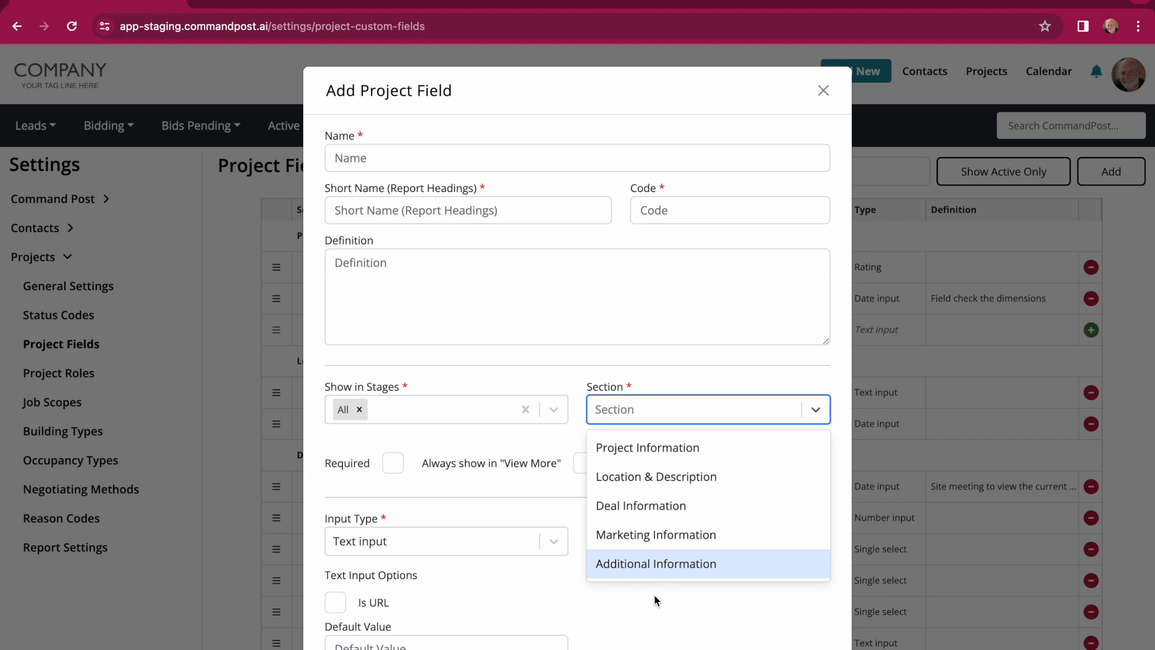
click(670, 602)
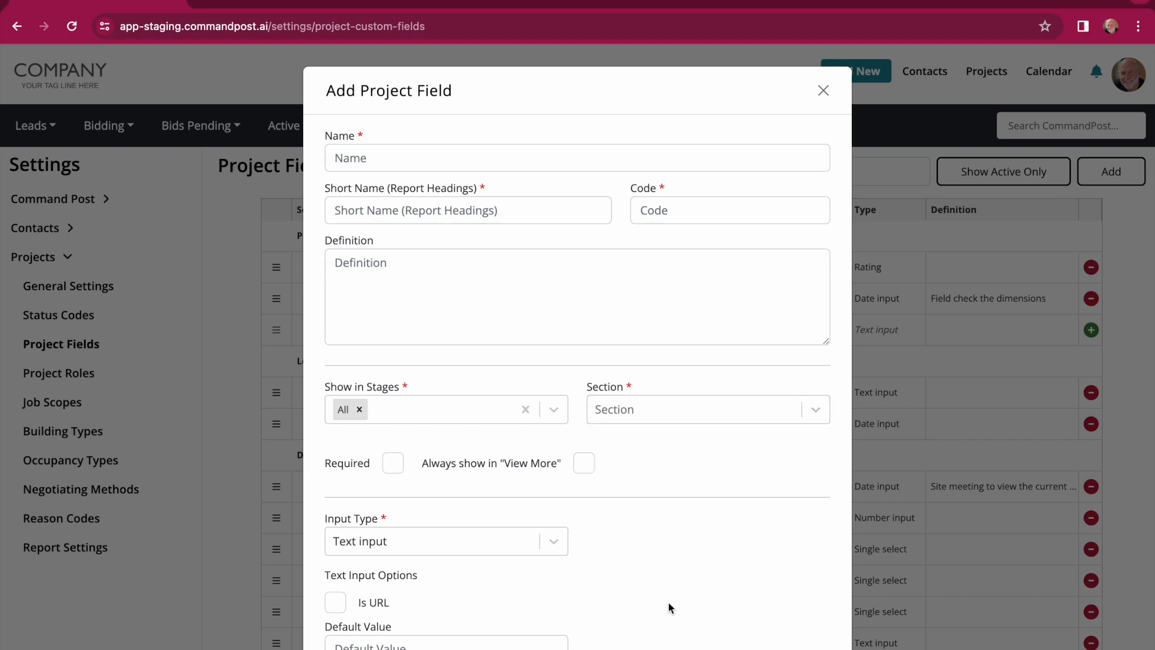
Inspect the input types available for the new project field and look over the form's text input options
click(553, 543)
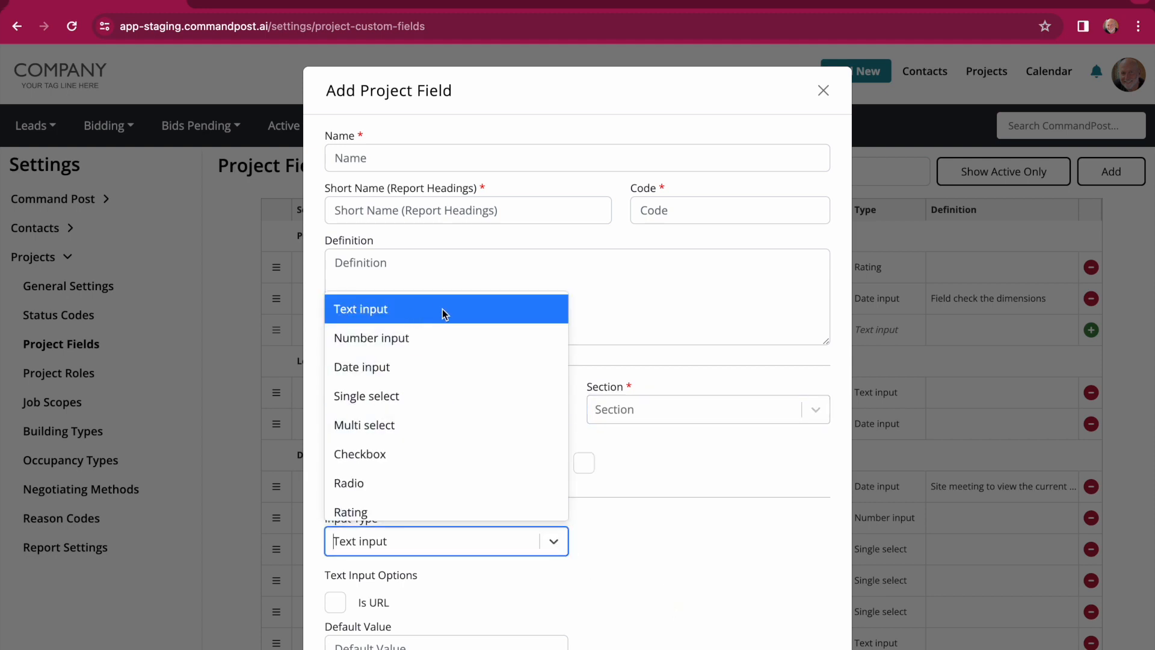
scroll(452, 420, down, 1)
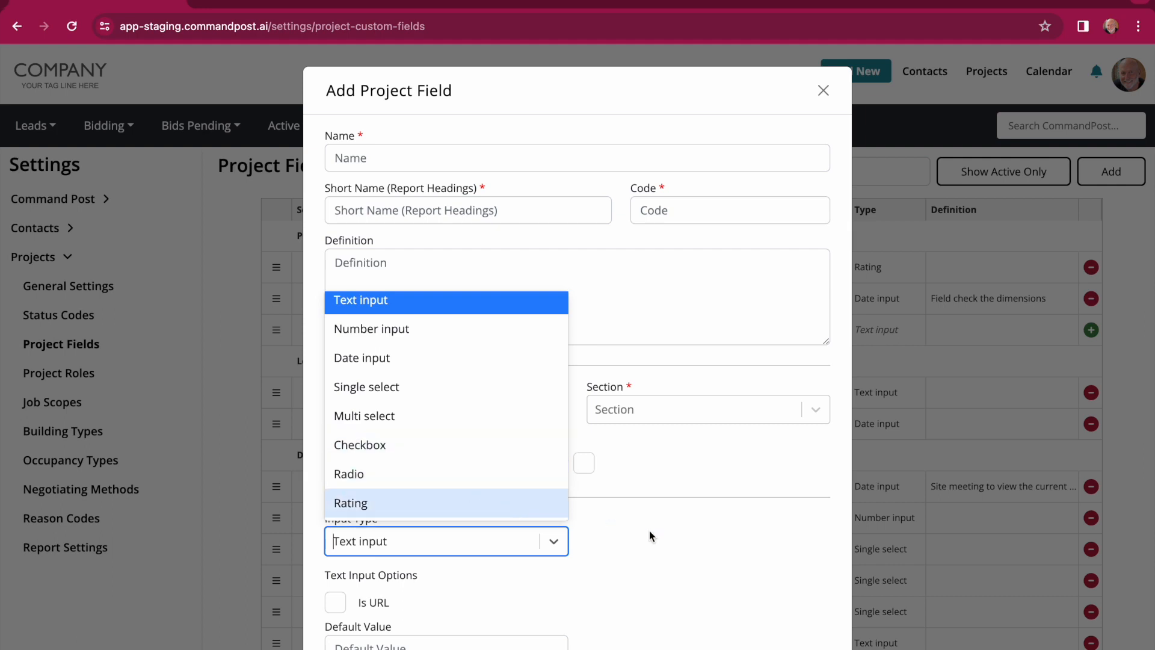
click(665, 536)
scroll(666, 539, down, 1)
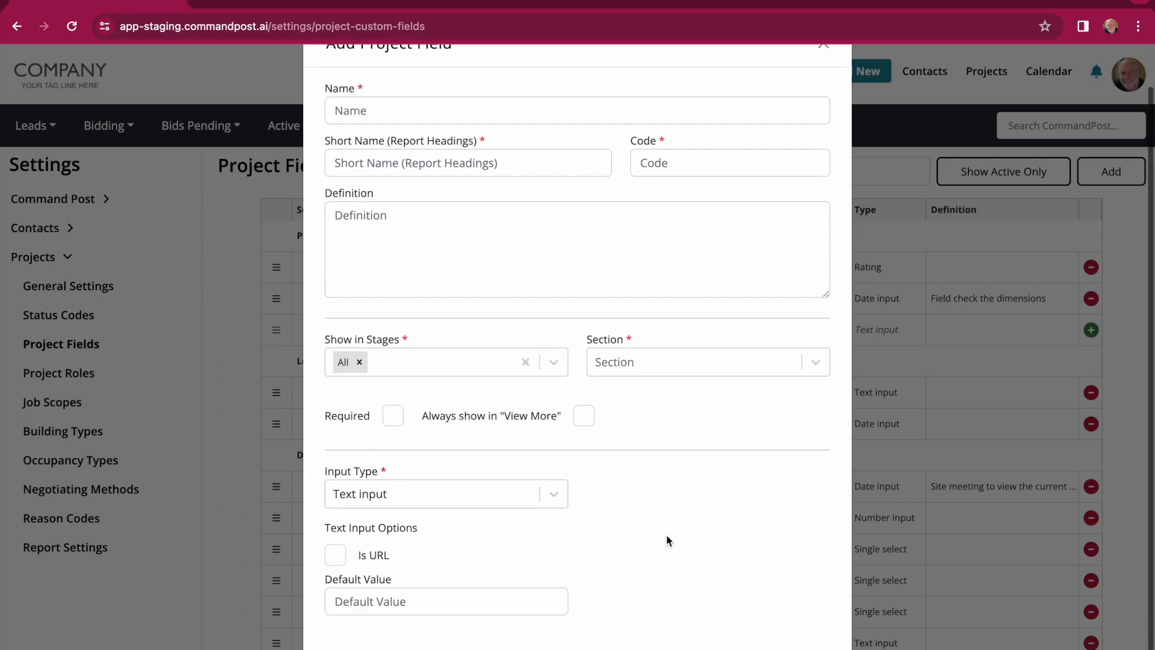
scroll(666, 540, up, 2)
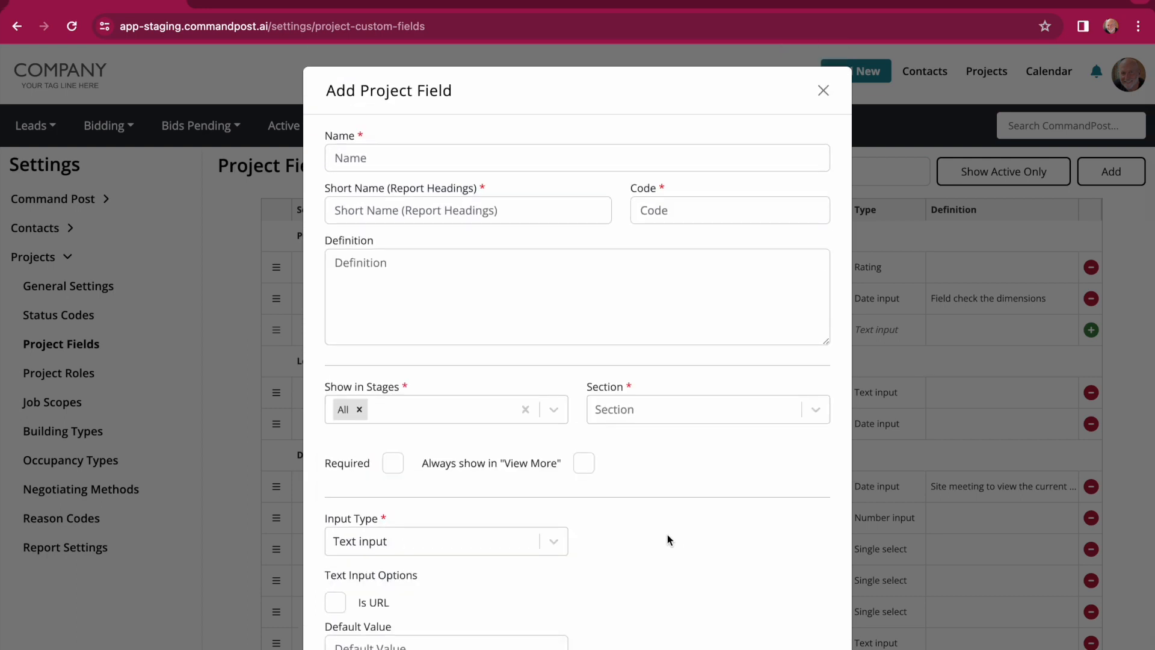